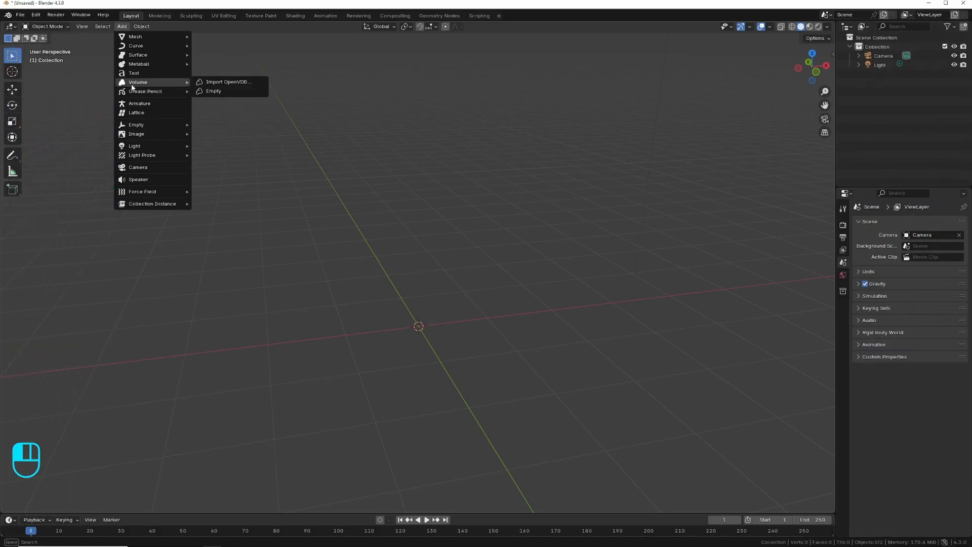
Add a torus with 48 minor segments and a 0.6 m minor radius, and shade it smooth.
{"action": "left_click", "coordinate": [223, 101]}
{"action": "left_click", "coordinate": [72, 510]}
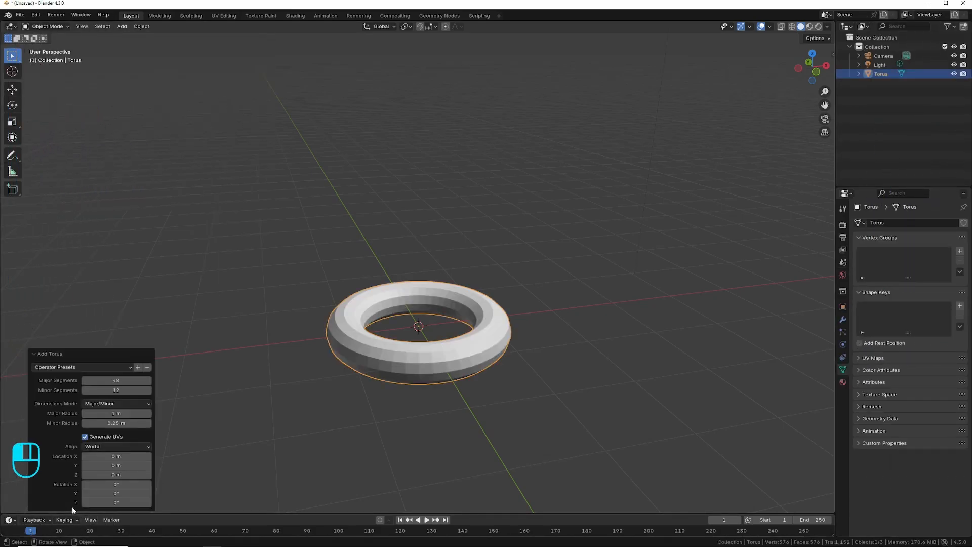
{"action": "left_click_drag", "start_coordinate": [116, 390], "coordinate": [147, 390]}
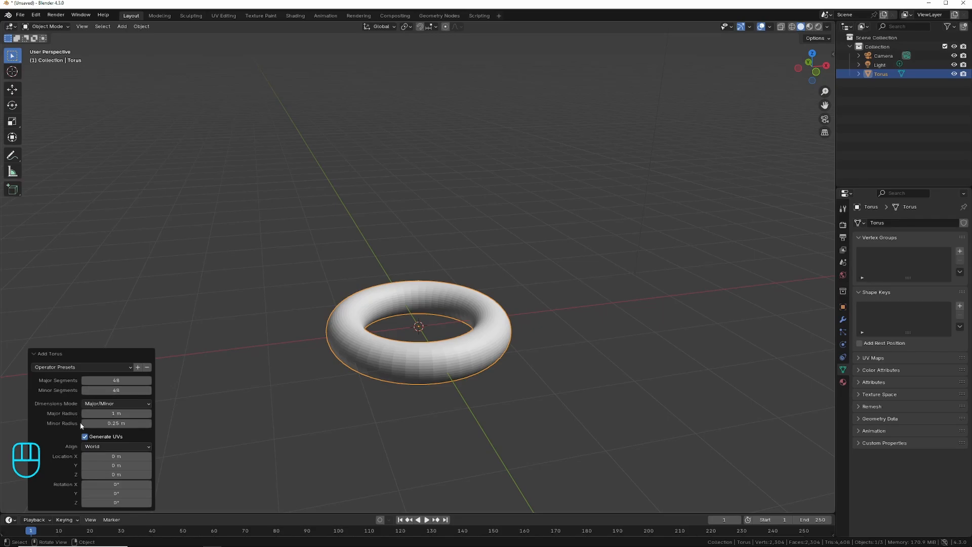
{"action": "left_click_drag", "start_coordinate": [116, 423], "coordinate": [142, 420]}
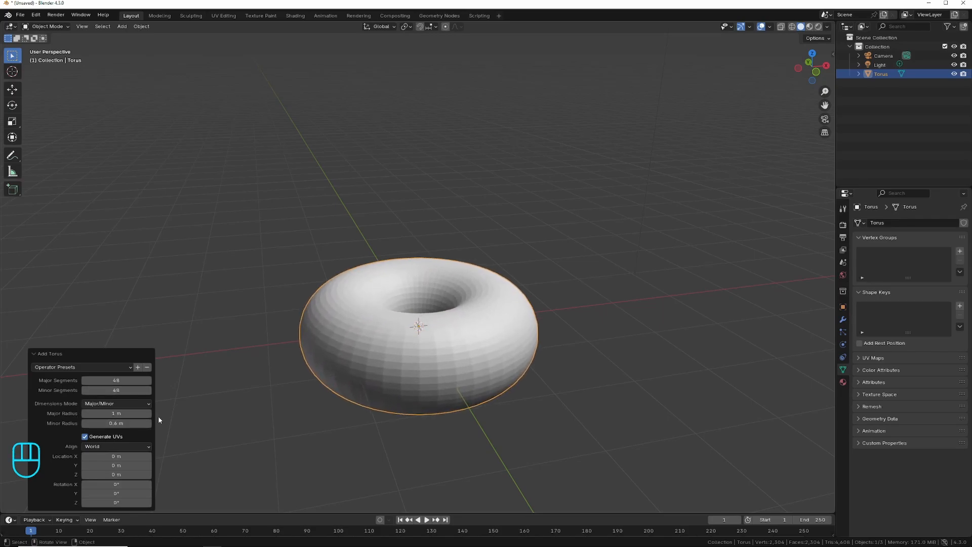
{"action": "right_click", "coordinate": [384, 356]}
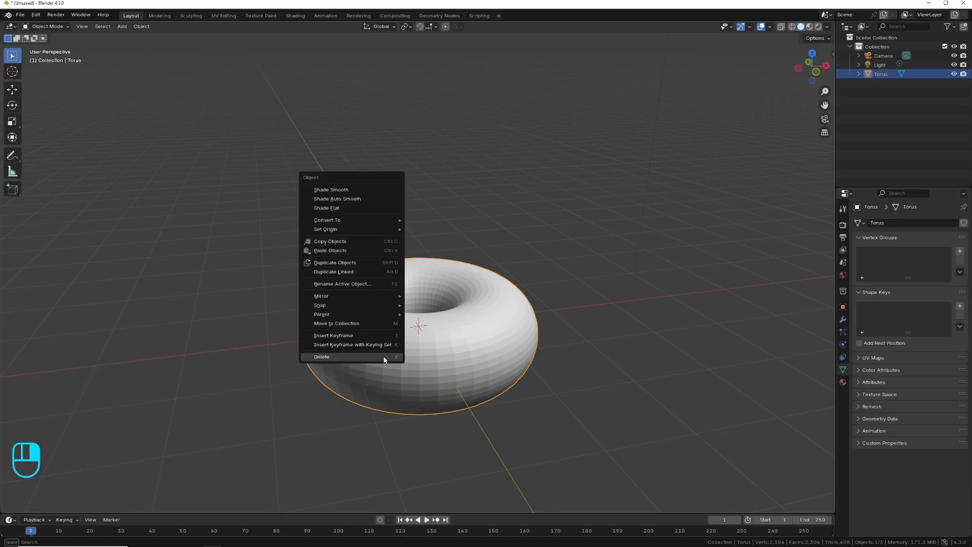
{"action": "left_click", "coordinate": [357, 190]}
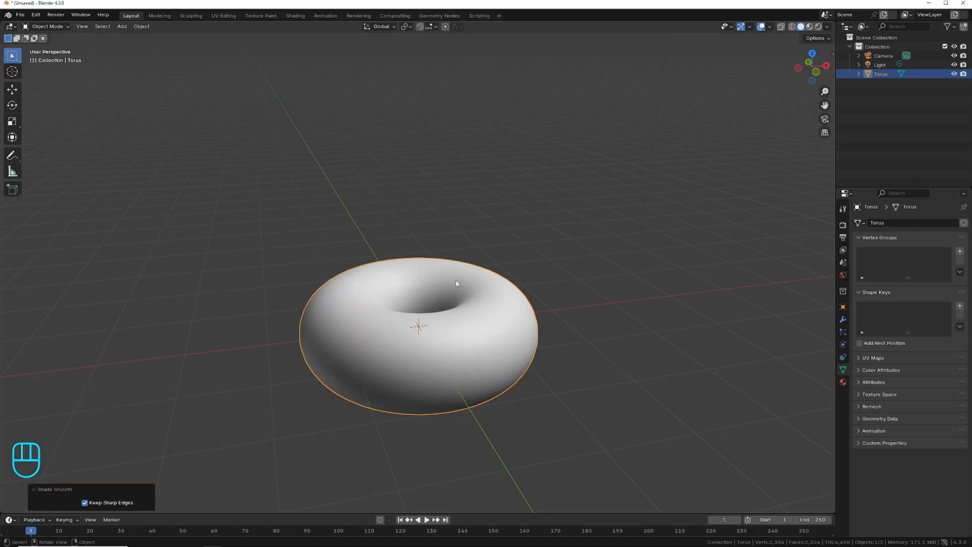
Add a plane at the origin and scale it up uniformly to more than six times its size as a floor.
{"action": "left_click", "coordinate": [125, 27]}
{"action": "mouse_move", "coordinate": [152, 37]}
{"action": "left_click", "coordinate": [231, 37]}
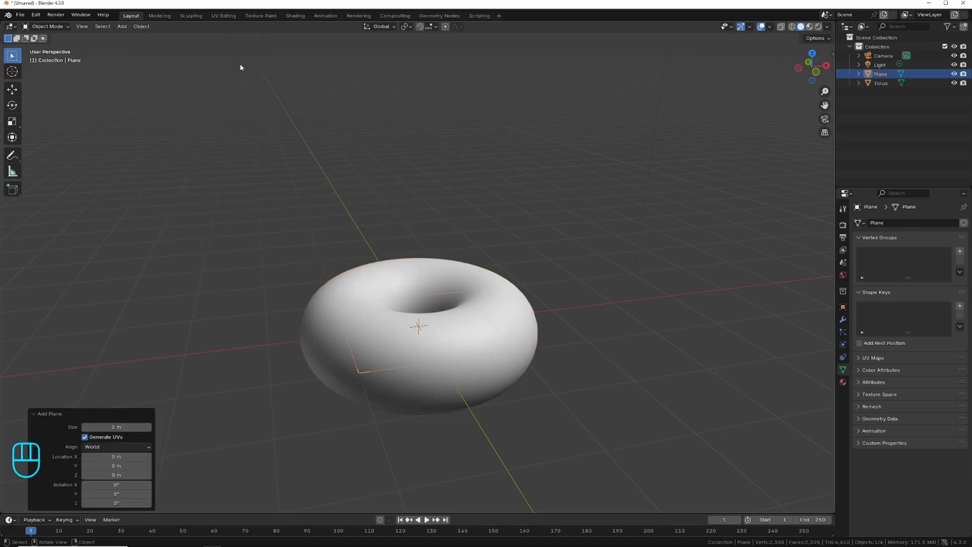
{"action": "key", "text": "s"}
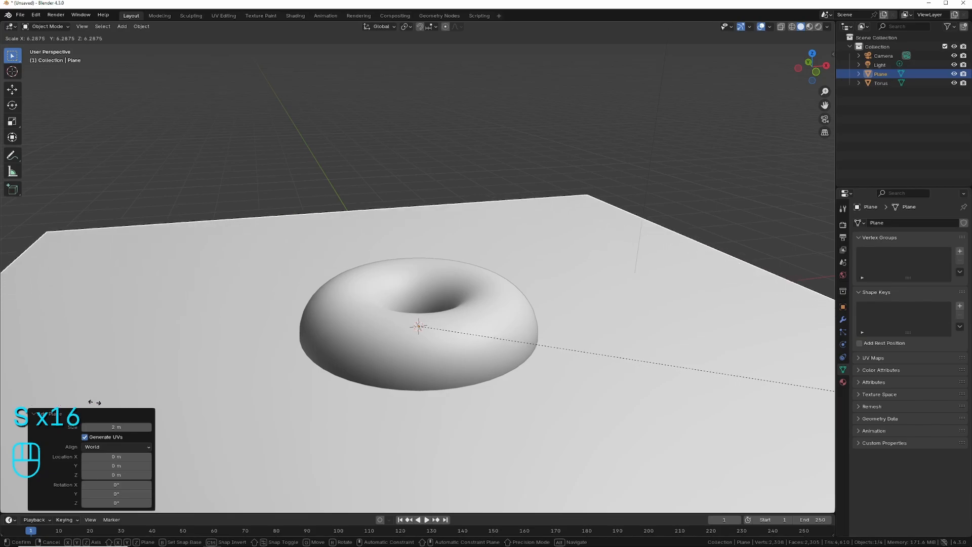
{"action": "left_click", "coordinate": [114, 402]}
Raise the torus about 0.44 m along the Z axis so that it sits on the plane.
{"action": "left_click", "coordinate": [442, 349]}
{"action": "key", "text": "g"}
{"action": "key", "text": "z"}
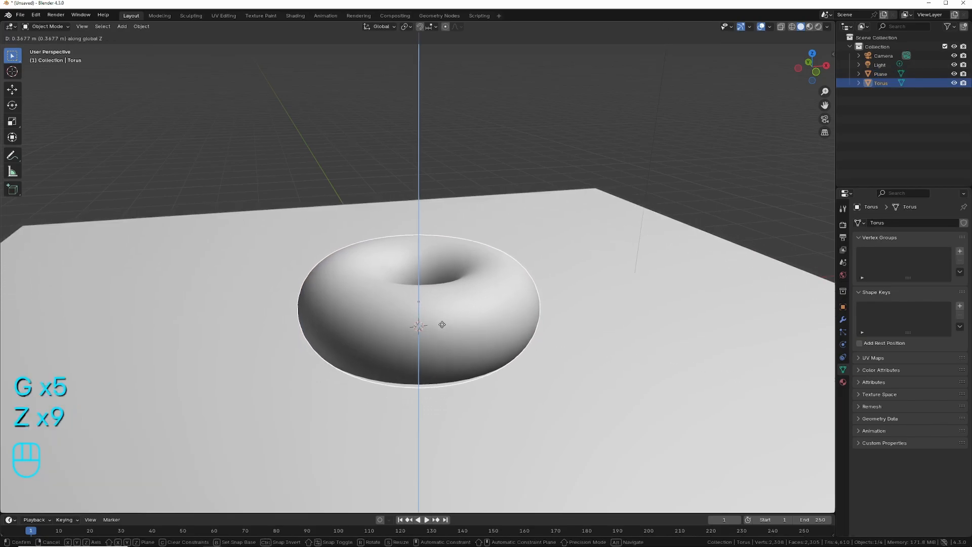
{"action": "left_click", "coordinate": [443, 324]}
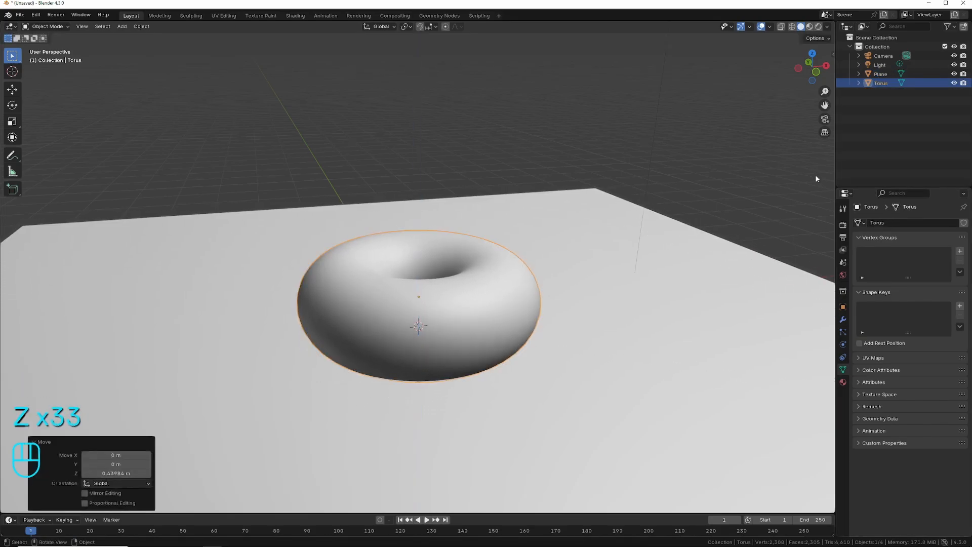
Split the 3D viewport vertically into two halves, turn the new area into a Shader Editor and hide its sidebar.
{"action": "right_click", "coordinate": [837, 156]}
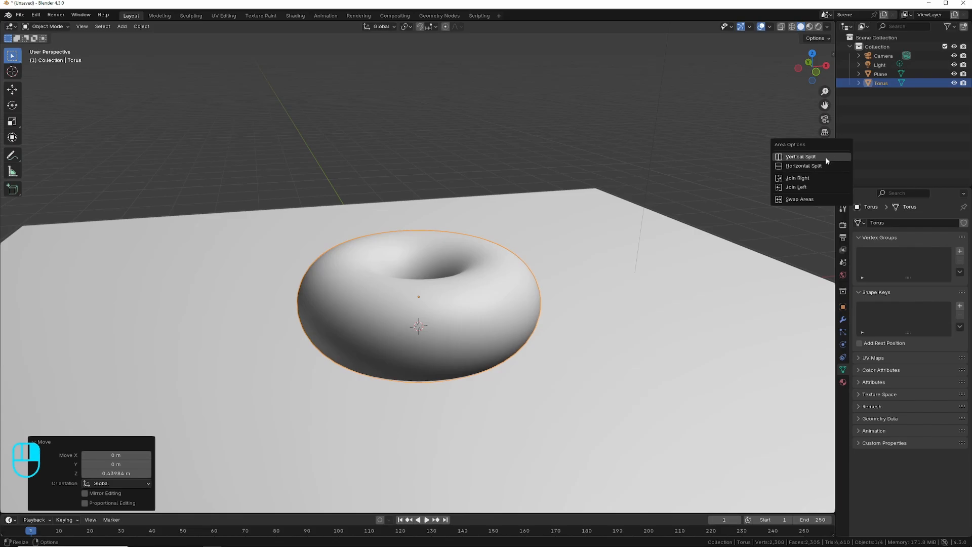
{"action": "left_click", "coordinate": [800, 156]}
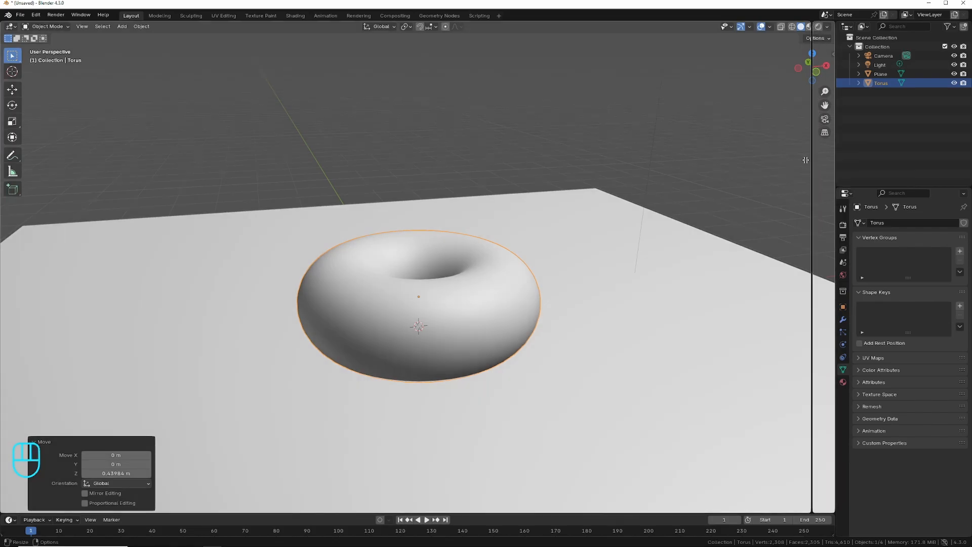
{"action": "left_click", "coordinate": [430, 185]}
{"action": "left_click", "coordinate": [441, 26]}
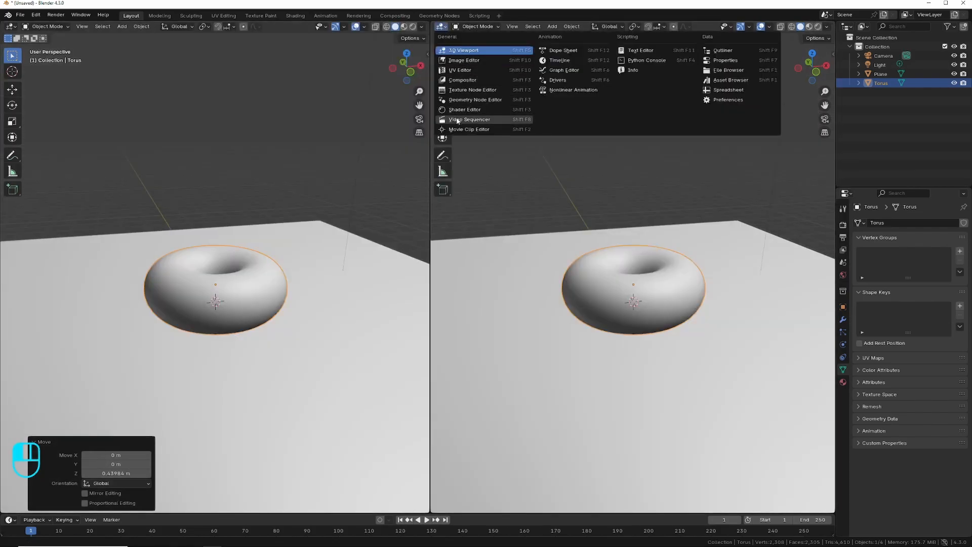
{"action": "left_click", "coordinate": [465, 111]}
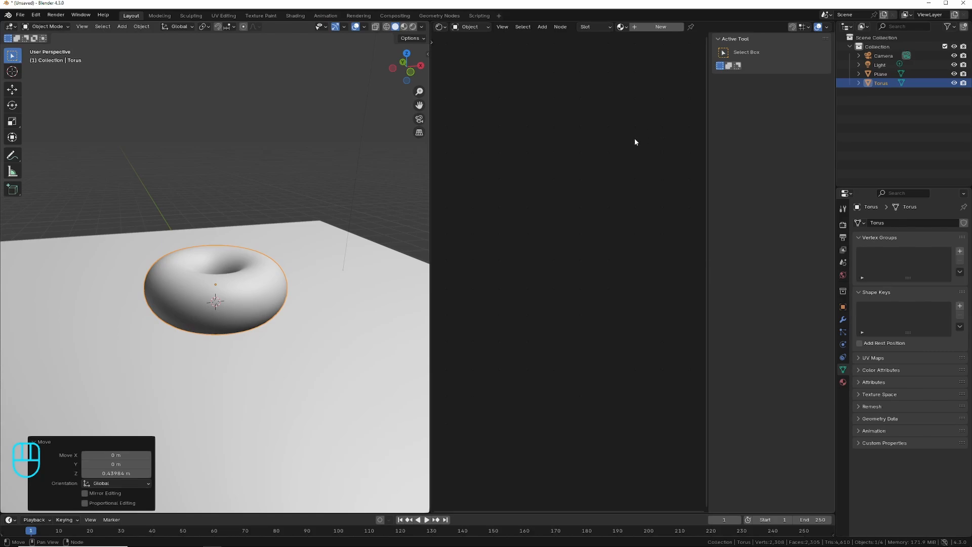
{"action": "key", "text": "n"}
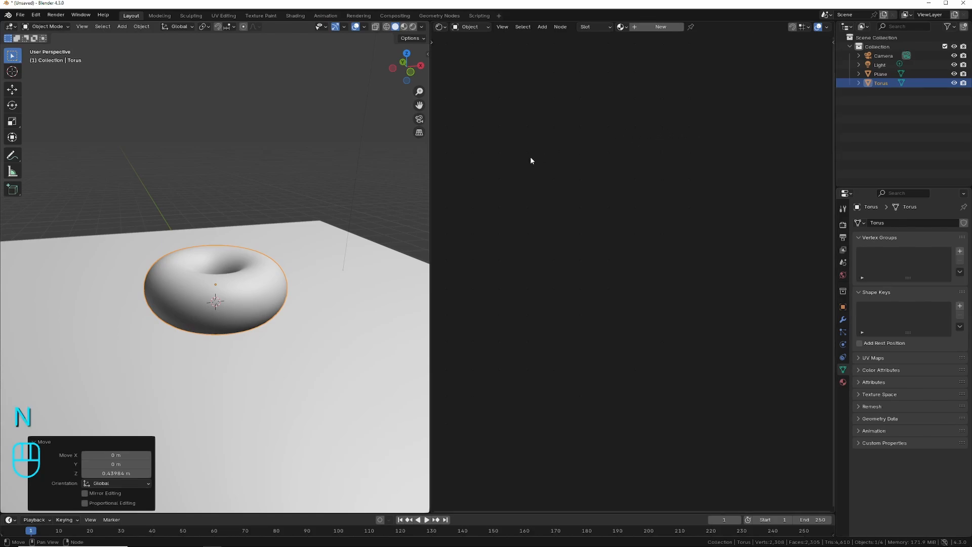
Give the torus a new material with roughness 0 and transmission weight 1, space its nodes apart and preview it in rendered shading.
{"action": "scroll", "coordinate": [353, 256], "scroll_direction": "up", "scroll_amount": 5}
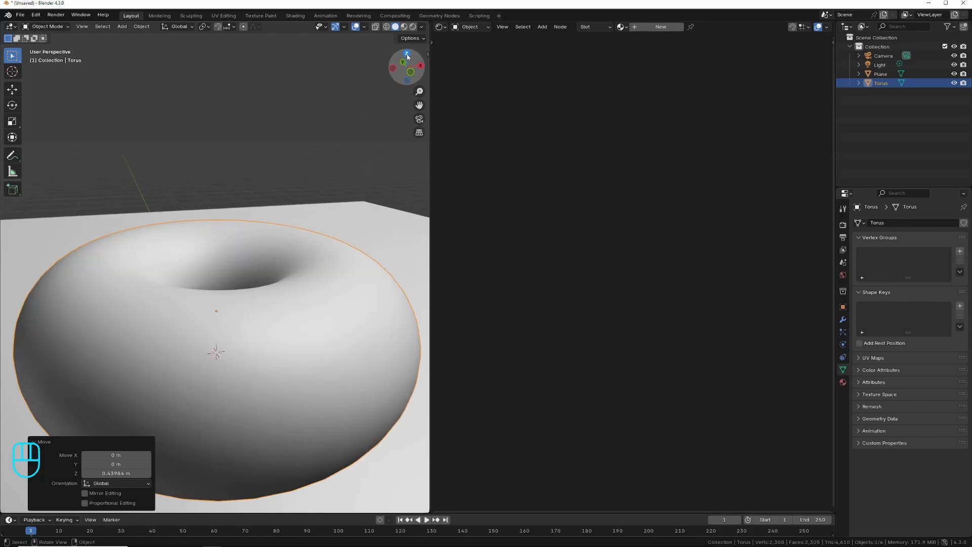
{"action": "left_click_drag", "start_coordinate": [407, 70], "coordinate": [400, 54]}
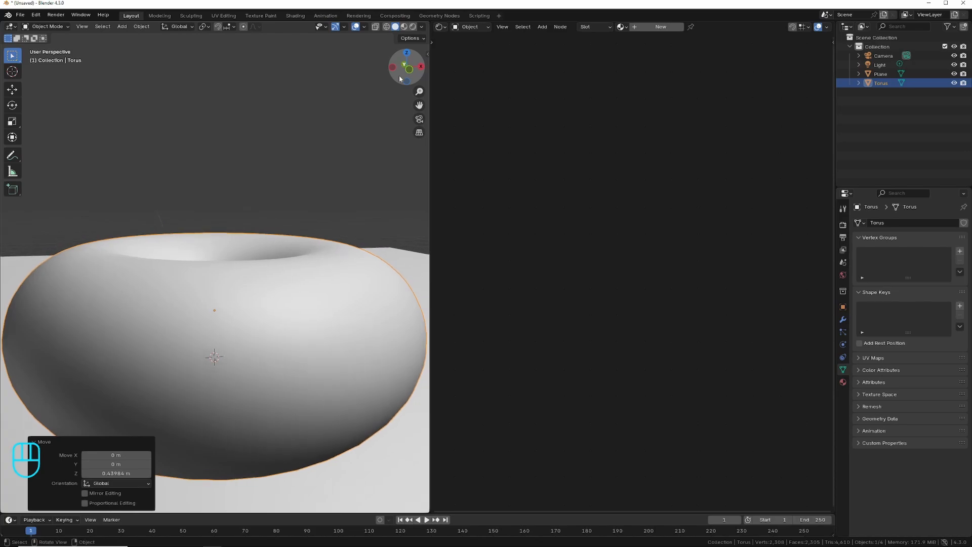
{"action": "left_click", "coordinate": [661, 26]}
{"action": "left_click_drag", "start_coordinate": [664, 206], "coordinate": [662, 205]}
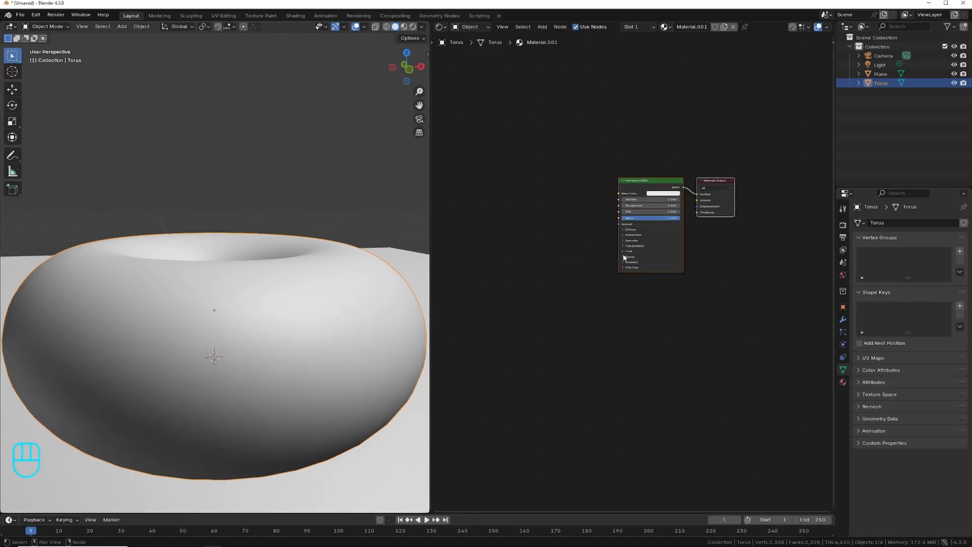
{"action": "left_click", "coordinate": [624, 246]}
{"action": "left_click_drag", "start_coordinate": [624, 256], "coordinate": [624, 255]}
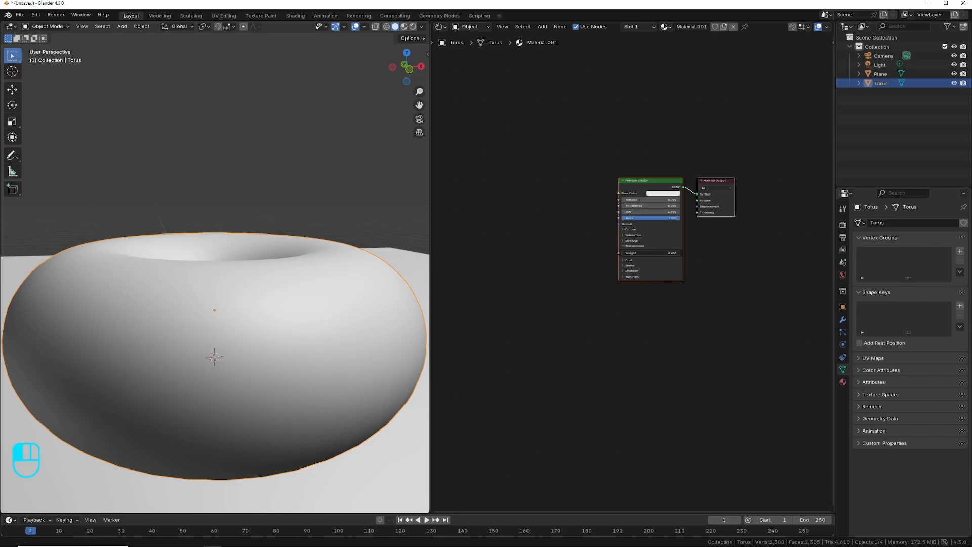
{"action": "left_click", "coordinate": [731, 276]}
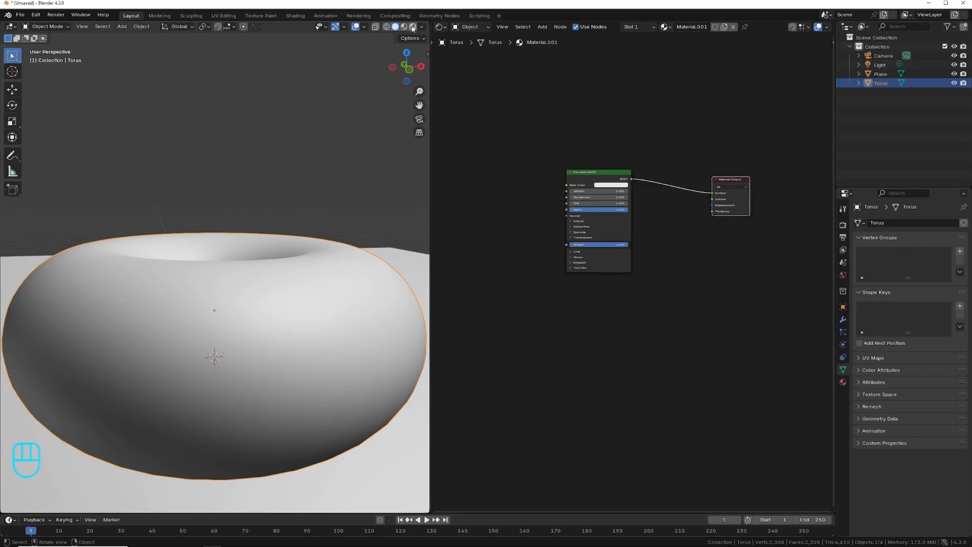
{"action": "left_click", "coordinate": [412, 27]}
Give the plane a new material with a black base color and a roughness of about 0.11.
{"action": "left_click", "coordinate": [402, 263]}
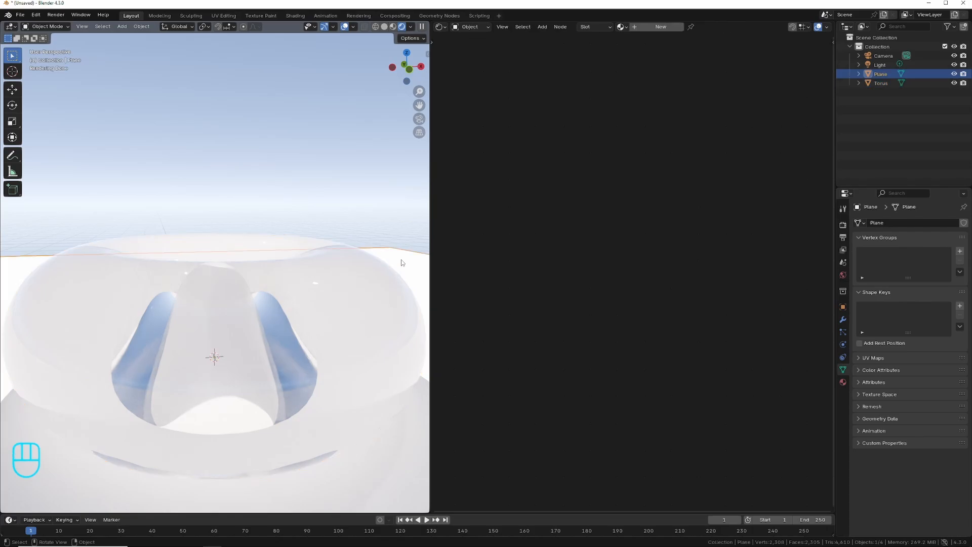
{"action": "left_click", "coordinate": [655, 28]}
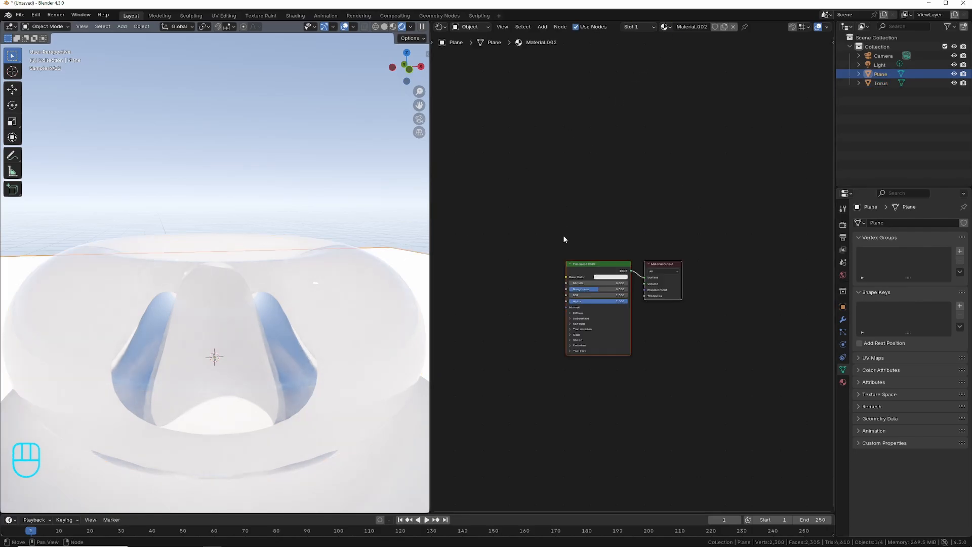
{"action": "left_click", "coordinate": [610, 277]}
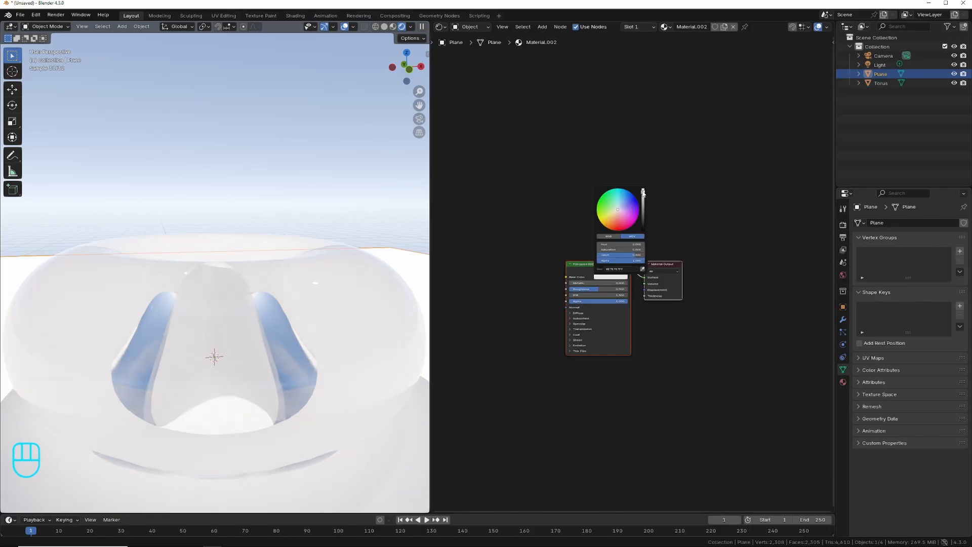
{"action": "left_click_drag", "start_coordinate": [643, 193], "coordinate": [643, 231]}
{"action": "mouse_move", "coordinate": [597, 292]}
{"action": "left_mouse_down"}
{"action": "mouse_move", "coordinate": [570, 291]}
{"action": "mouse_move", "coordinate": [580, 291]}
{"action": "left_mouse_up"}
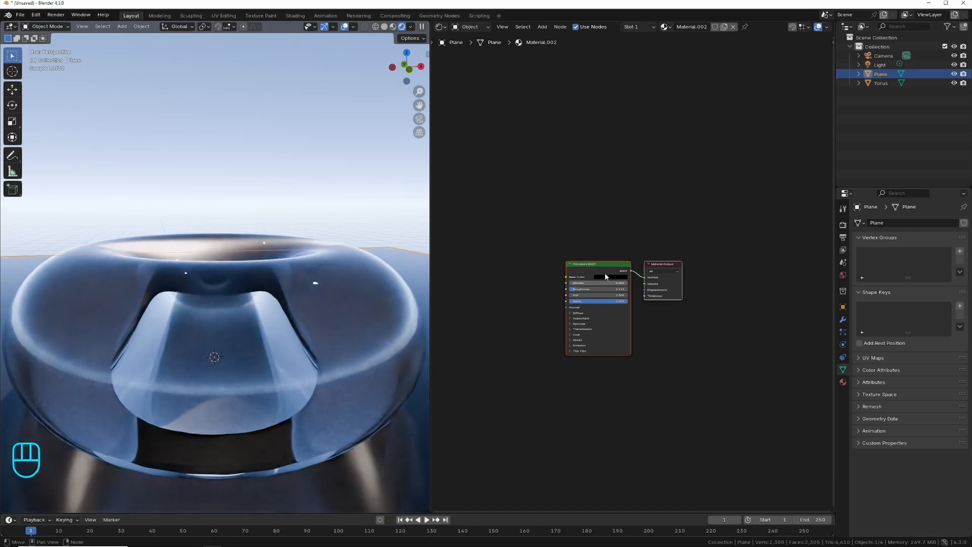
Enlarge the 3D viewport and extrude the plane's back edge about 5.7 m upward along Z to form a wall.
{"action": "mouse_move", "coordinate": [408, 68]}
{"action": "left_mouse_down"}
{"action": "mouse_move", "coordinate": [408, 89]}
{"action": "mouse_move", "coordinate": [408, 78]}
{"action": "left_mouse_up"}
{"action": "left_click_drag", "start_coordinate": [430, 214], "coordinate": [636, 212]}
{"action": "left_click", "coordinate": [45, 26]}
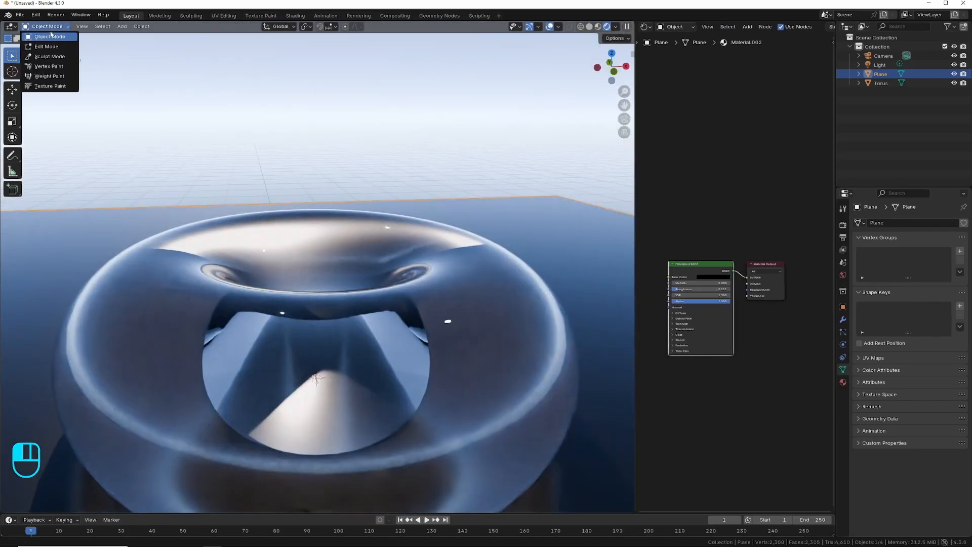
{"action": "left_click", "coordinate": [47, 47]}
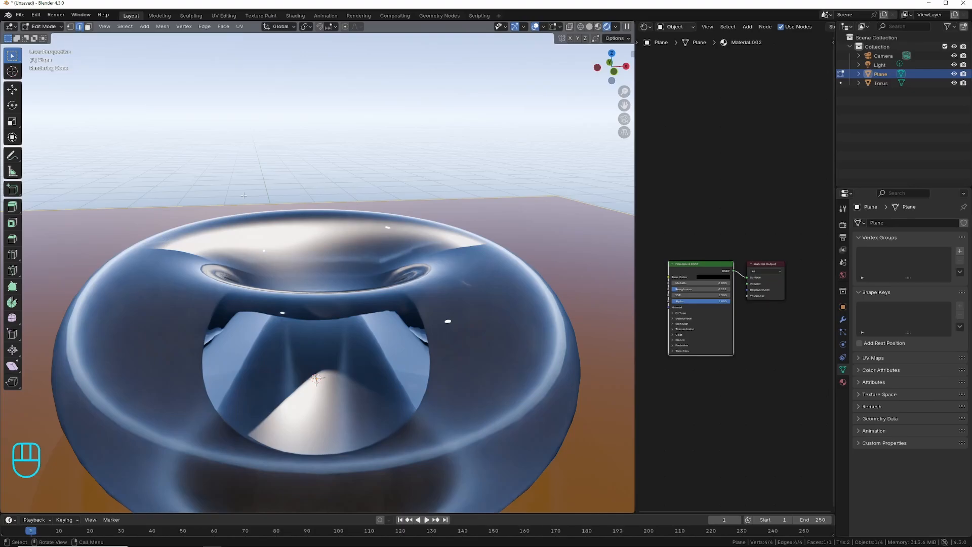
{"action": "left_click", "coordinate": [152, 206]}
{"action": "key", "text": "e"}
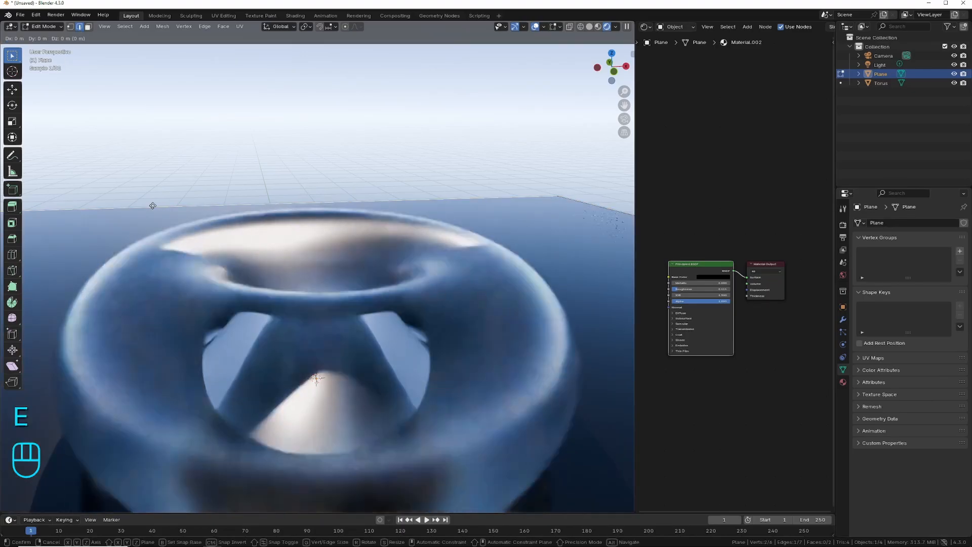
{"action": "key", "text": "z"}
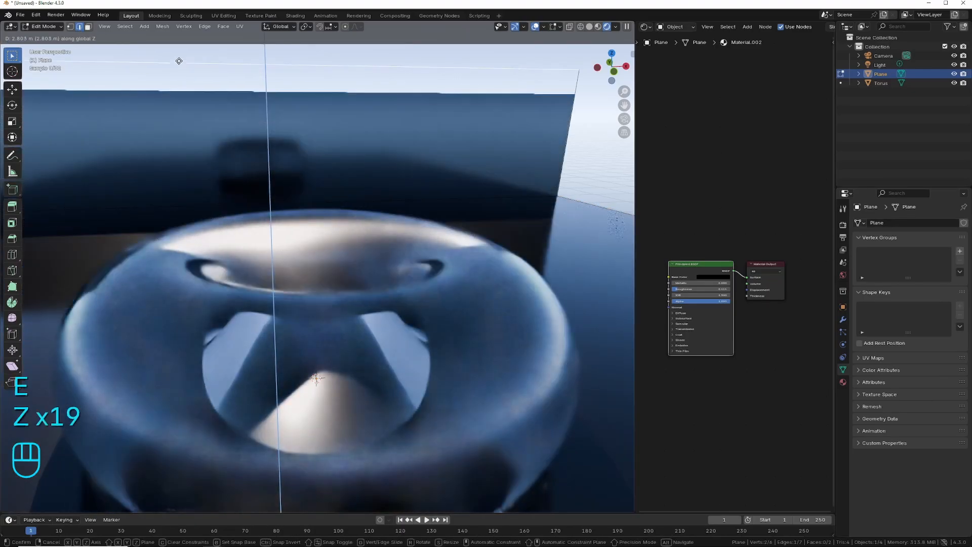
{"action": "left_click", "coordinate": [102, 104]}
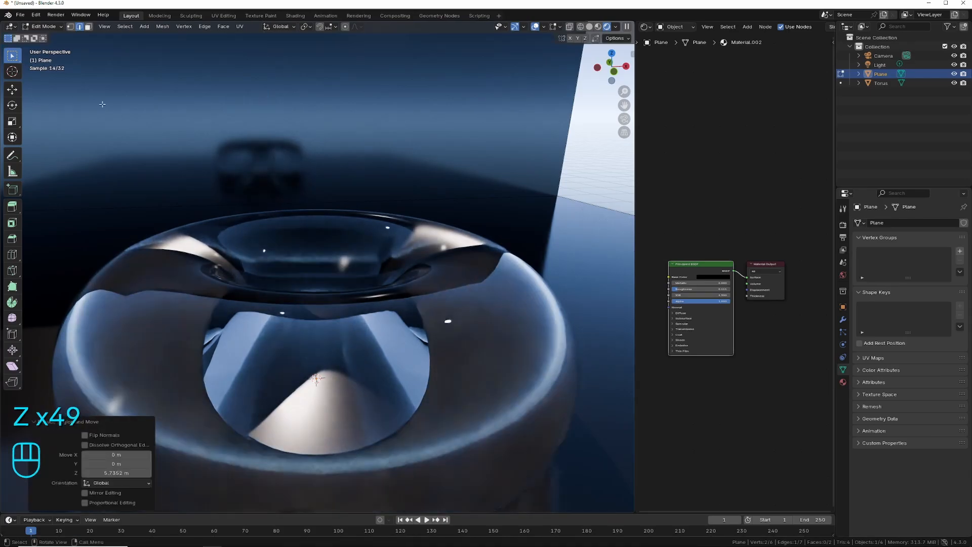
{"action": "key", "text": "Tab"}
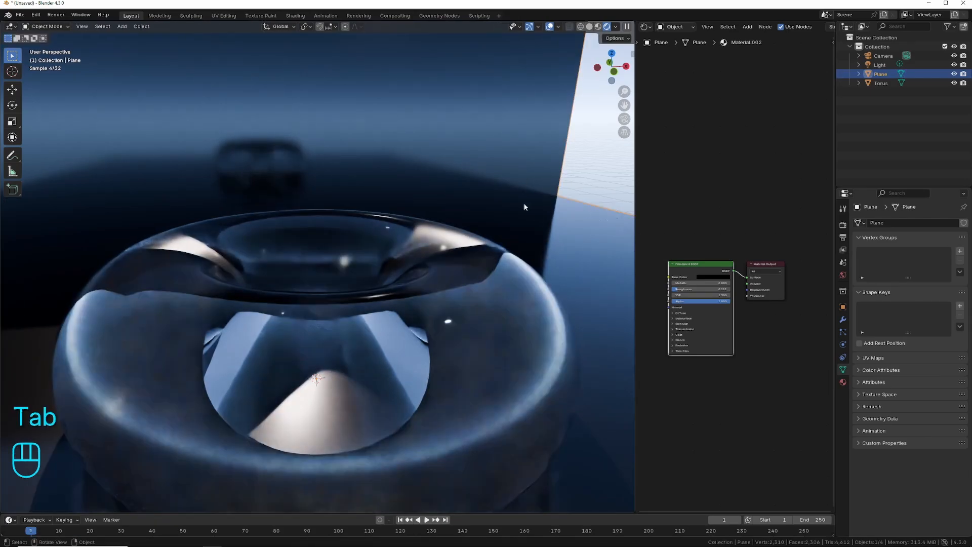
Add a Bevel modifier with 0.26 m amount and 27 segments to the plane, and shade the plane smooth.
{"action": "left_click", "coordinate": [843, 320]}
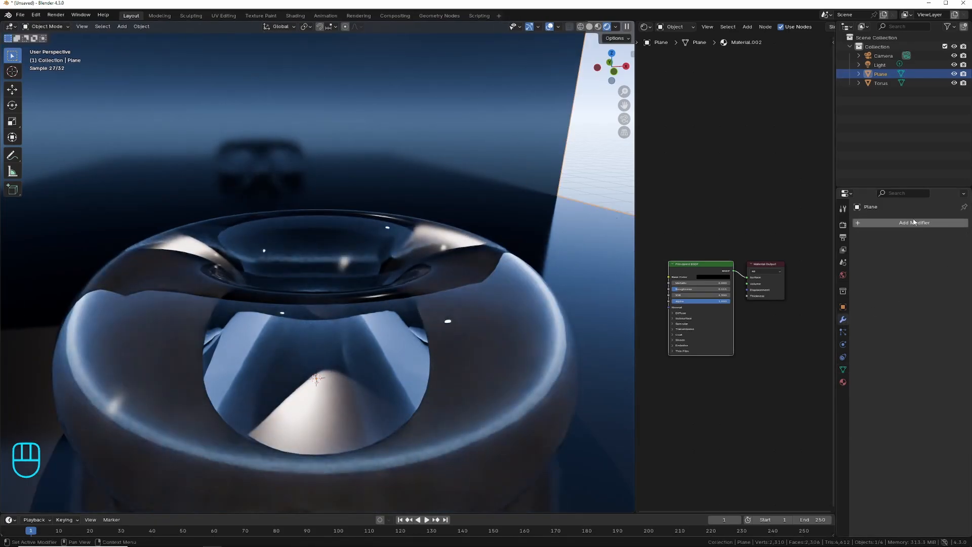
{"action": "left_click", "coordinate": [865, 222]}
{"action": "mouse_move", "coordinate": [866, 221]}
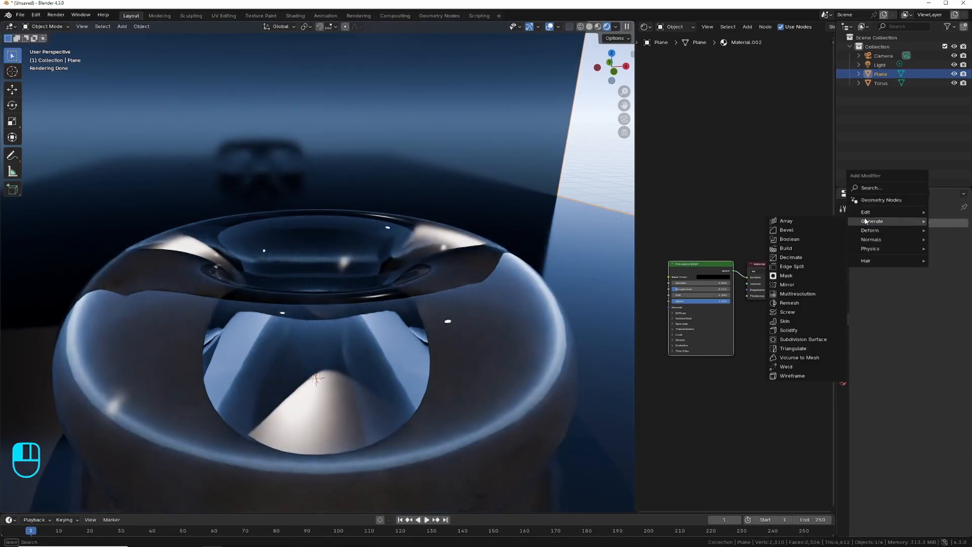
{"action": "left_click", "coordinate": [786, 231]}
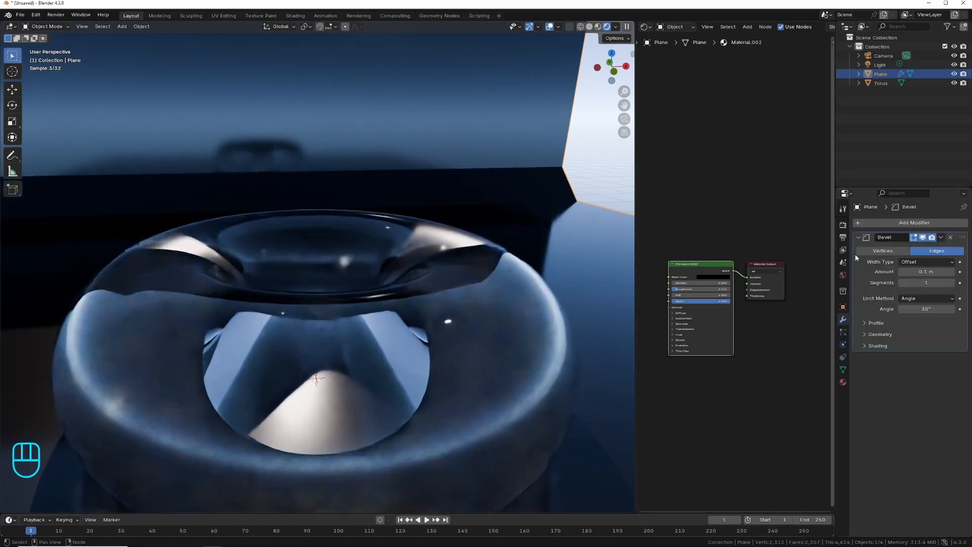
{"action": "left_click_drag", "start_coordinate": [921, 272], "coordinate": [947, 283]}
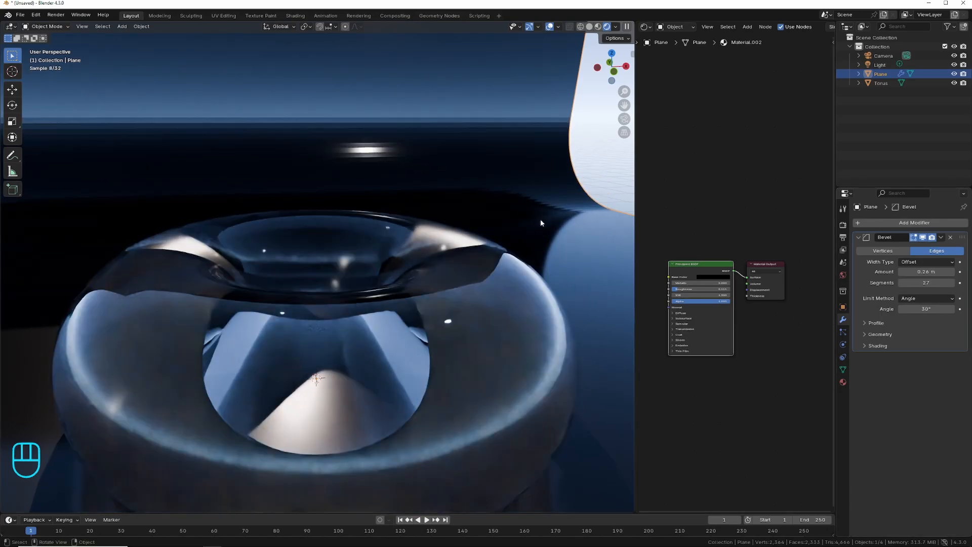
{"action": "right_click", "coordinate": [478, 115]}
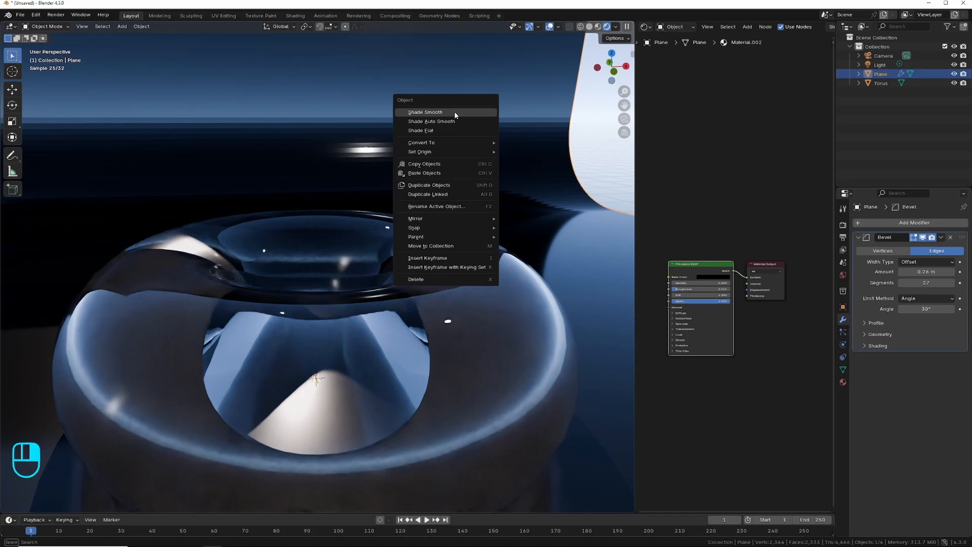
{"action": "left_click", "coordinate": [454, 111]}
Enlarge the shader editor, frame the torus from the front and select it to show its material nodes.
{"action": "middle_click_drag", "start_coordinate": [489, 196], "coordinate": [486, 168]}
{"action": "middle_click_drag", "start_coordinate": [419, 271], "coordinate": [410, 284]}
{"action": "left_click_drag", "start_coordinate": [635, 220], "coordinate": [457, 220]}
{"action": "left_click", "coordinate": [221, 304]}
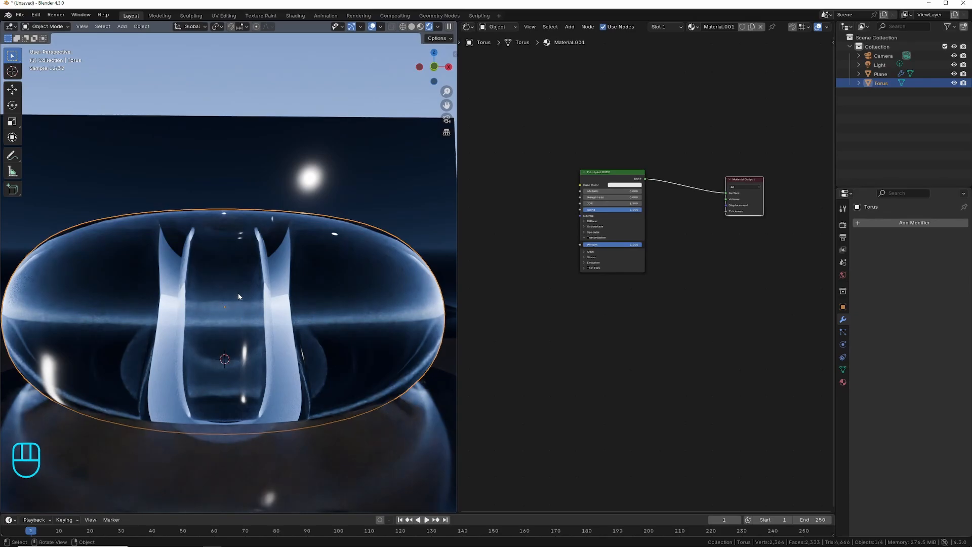
Add a Principled Volume node, connect it to the Material Output's Volume input and arrange it below the Principled BSDF.
{"action": "left_click_drag", "start_coordinate": [605, 178], "coordinate": [611, 173]}
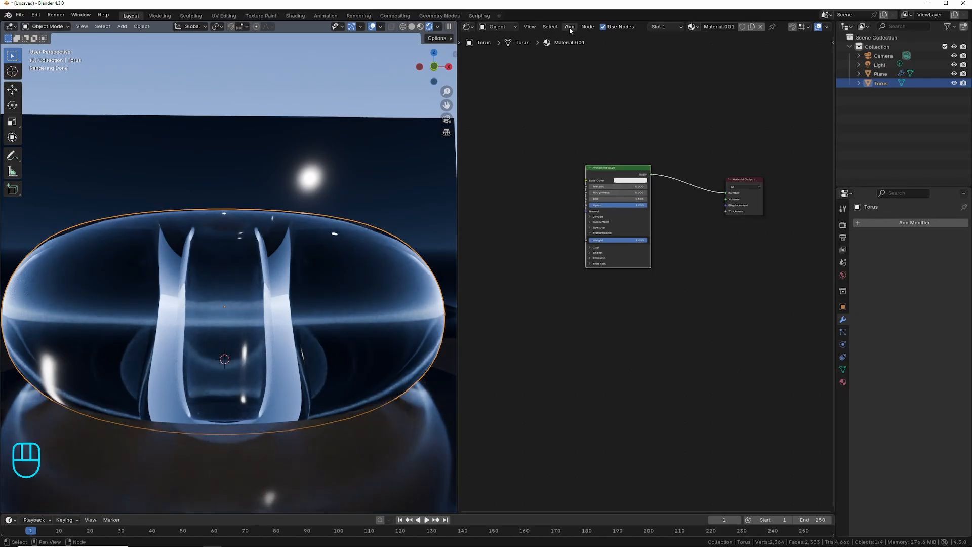
{"action": "left_click", "coordinate": [570, 27]}
{"action": "mouse_move", "coordinate": [576, 80]}
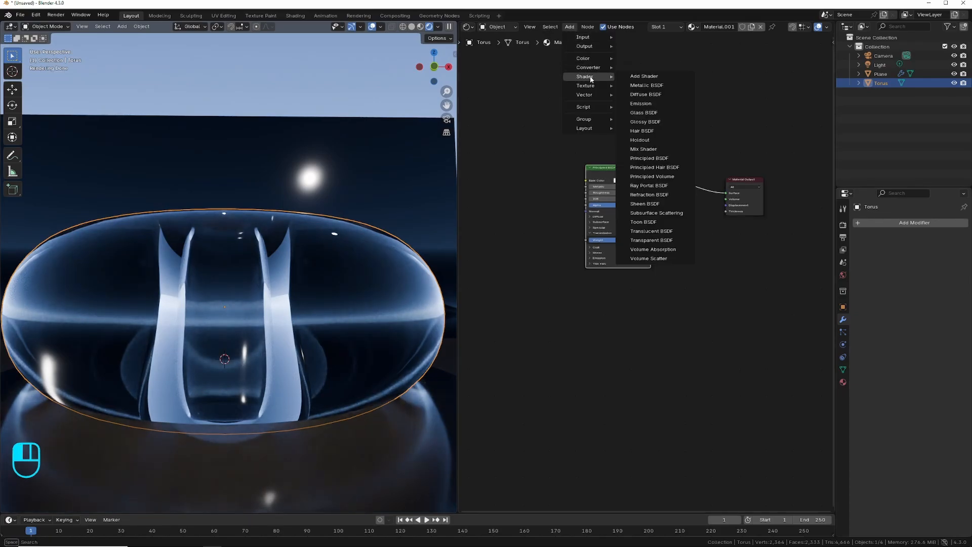
{"action": "left_click", "coordinate": [654, 176]}
{"action": "left_click", "coordinate": [643, 294]}
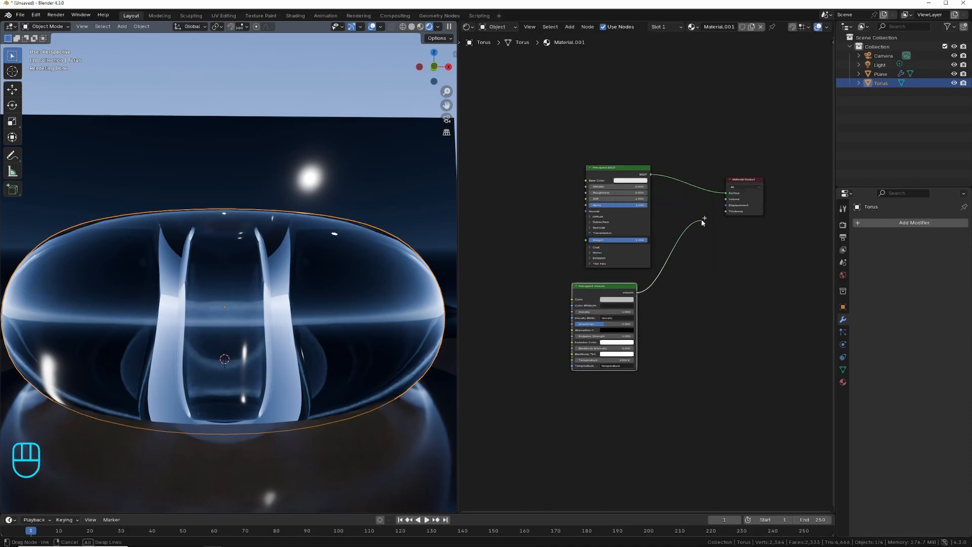
{"action": "left_click_drag", "start_coordinate": [717, 203], "coordinate": [726, 199]}
{"action": "left_click_drag", "start_coordinate": [598, 290], "coordinate": [652, 277]}
{"action": "left_click_drag", "start_coordinate": [636, 170], "coordinate": [672, 150]}
{"action": "left_click_drag", "start_coordinate": [661, 299], "coordinate": [633, 298]}
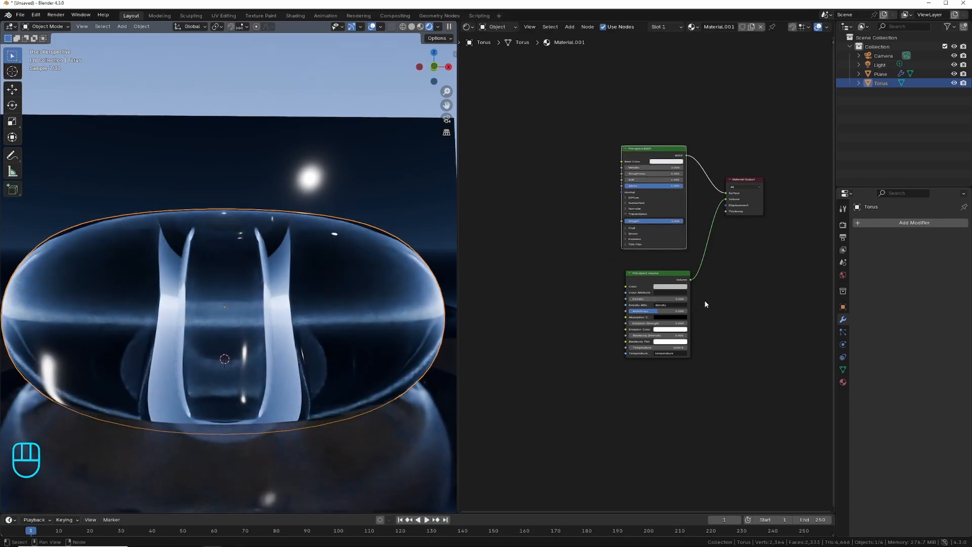
Drive the Principled Volume's emission color with a new Color Ramp, raising the emission strength and moving the black stop inward.
{"action": "left_click", "coordinate": [570, 26]}
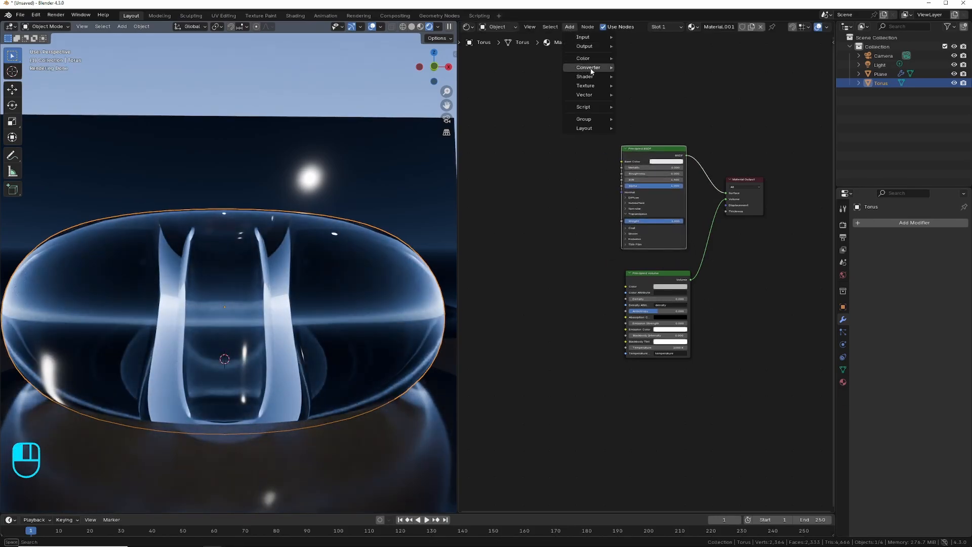
{"action": "mouse_move", "coordinate": [590, 67]}
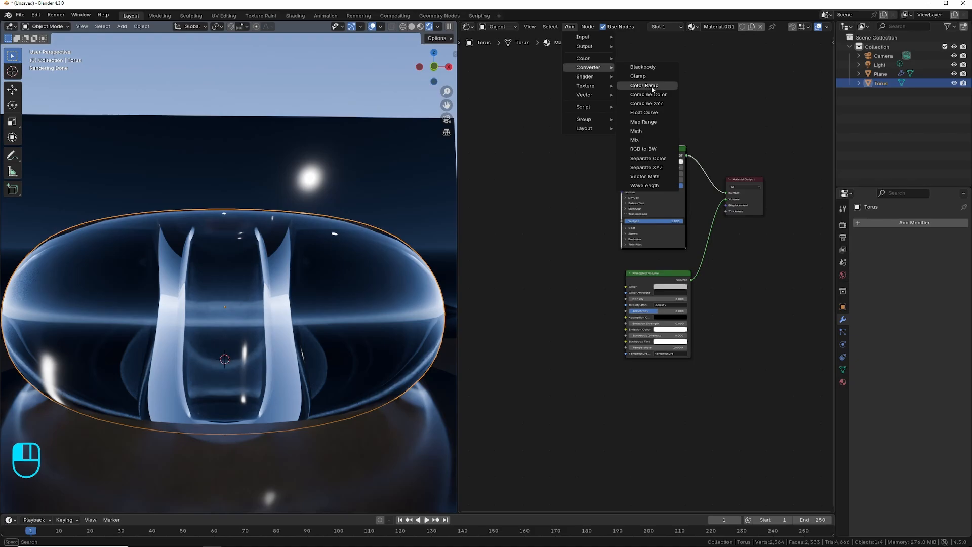
{"action": "left_click", "coordinate": [652, 89]}
{"action": "left_click", "coordinate": [541, 299]}
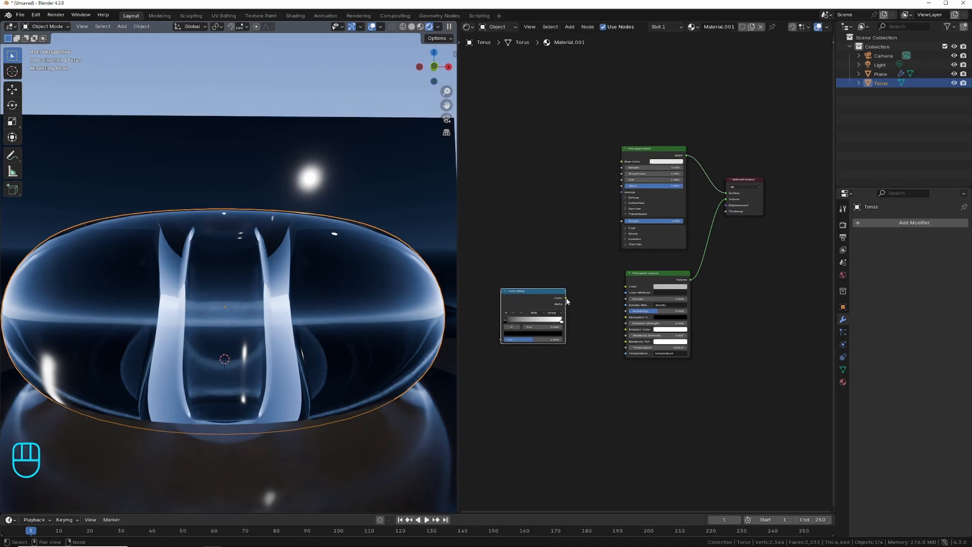
{"action": "left_click_drag", "start_coordinate": [566, 299], "coordinate": [663, 323]}
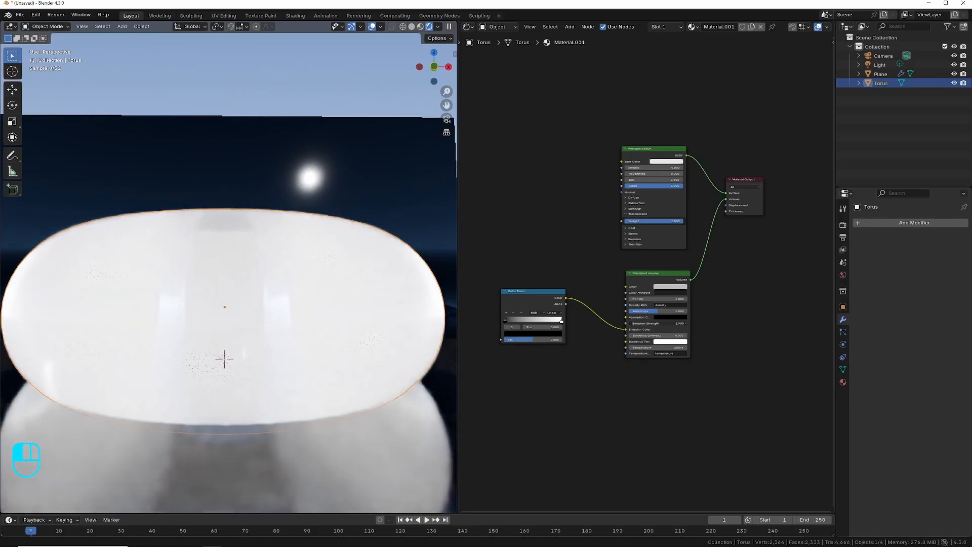
{"action": "left_click_drag", "start_coordinate": [517, 298], "coordinate": [567, 316]}
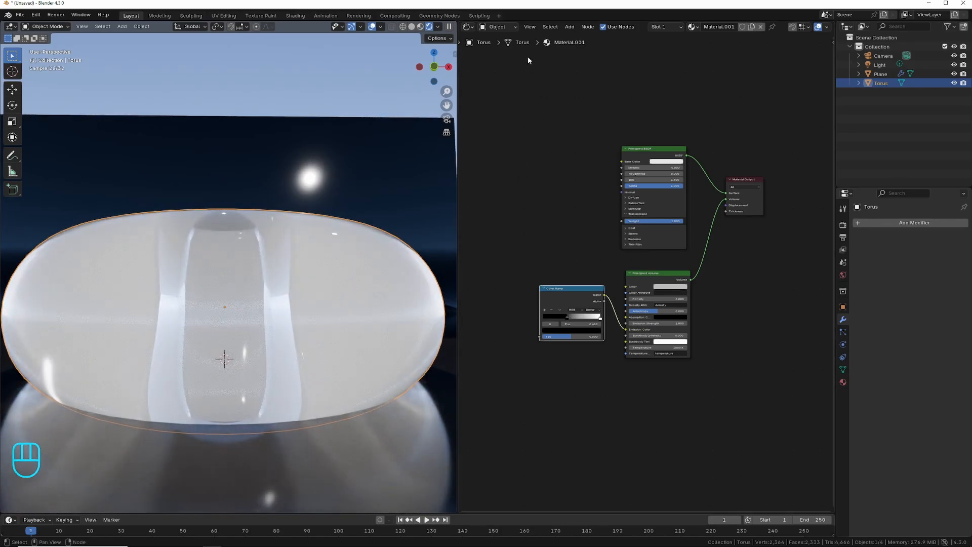
Add a Noise Texture, connect it to the Color Ramp's factor and adjust the noise scale.
{"action": "left_click", "coordinate": [570, 26]}
{"action": "mouse_move", "coordinate": [587, 86]}
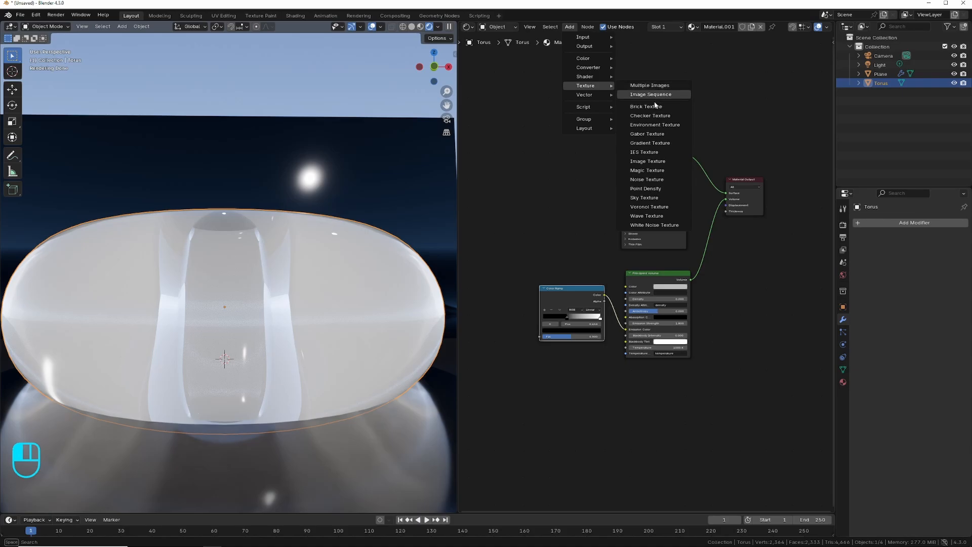
{"action": "left_click", "coordinate": [655, 180]}
{"action": "left_click", "coordinate": [491, 294]}
{"action": "left_click_drag", "start_coordinate": [511, 287], "coordinate": [546, 336]}
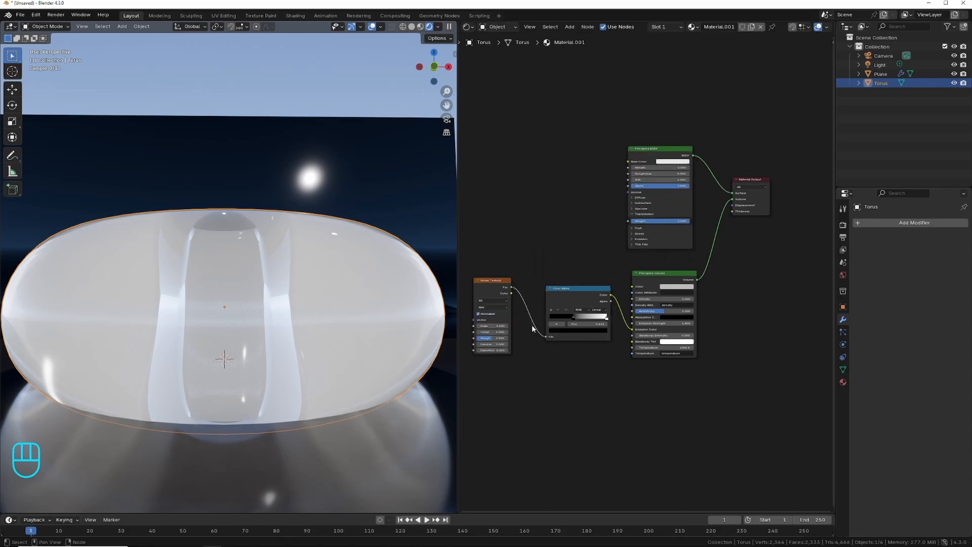
{"action": "left_click_drag", "start_coordinate": [490, 290], "coordinate": [512, 288]}
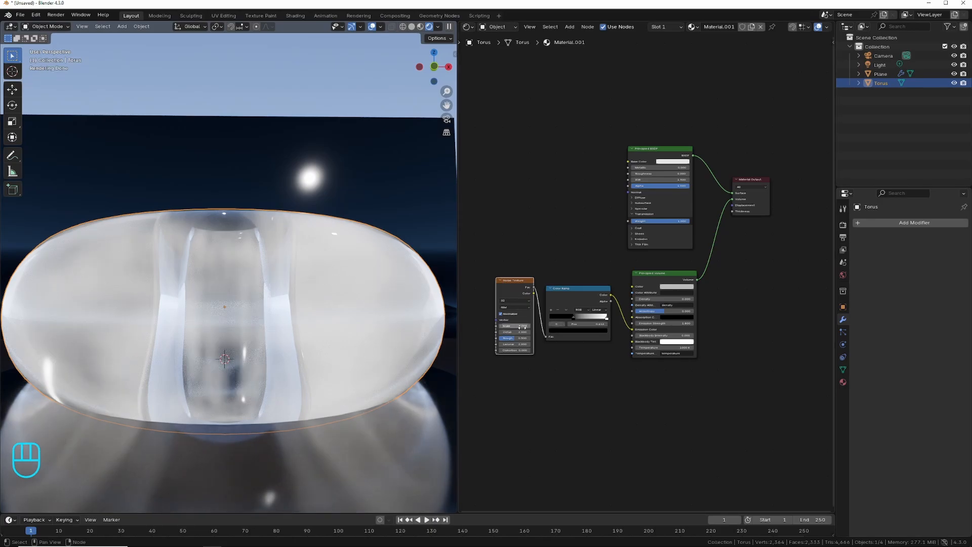
{"action": "mouse_move", "coordinate": [522, 326]}
{"action": "left_mouse_down"}
{"action": "mouse_move", "coordinate": [556, 326]}
{"action": "mouse_move", "coordinate": [508, 333]}
{"action": "mouse_move", "coordinate": [512, 326]}
{"action": "left_mouse_up"}
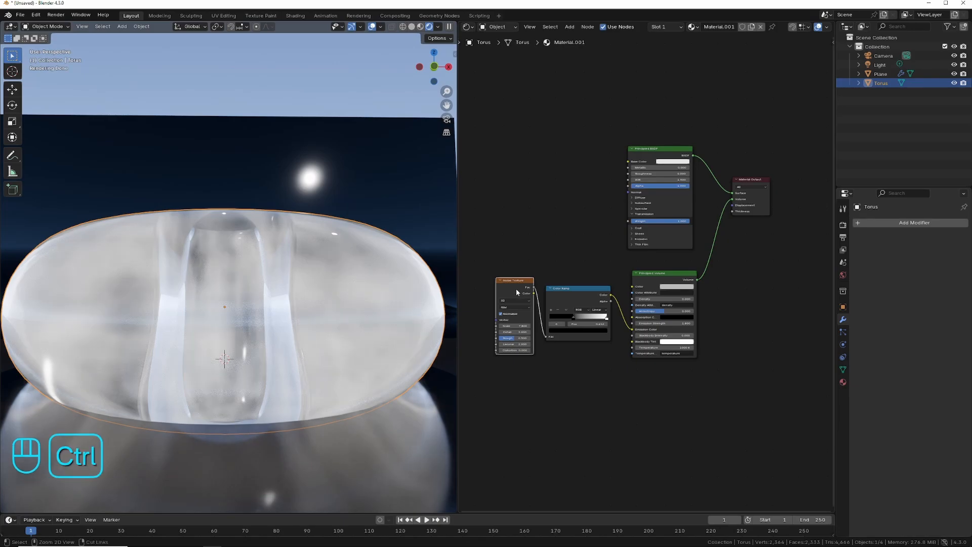
Add Texture Coordinate and Mapping nodes in front of the Noise Texture with Node Wrangler.
{"action": "key", "text": "ctrl+t"}
{"action": "scroll", "coordinate": [741, 266], "scroll_direction": "down", "scroll_amount": 2}
{"action": "scroll", "coordinate": [742, 270], "scroll_direction": "down", "scroll_amount": 1}
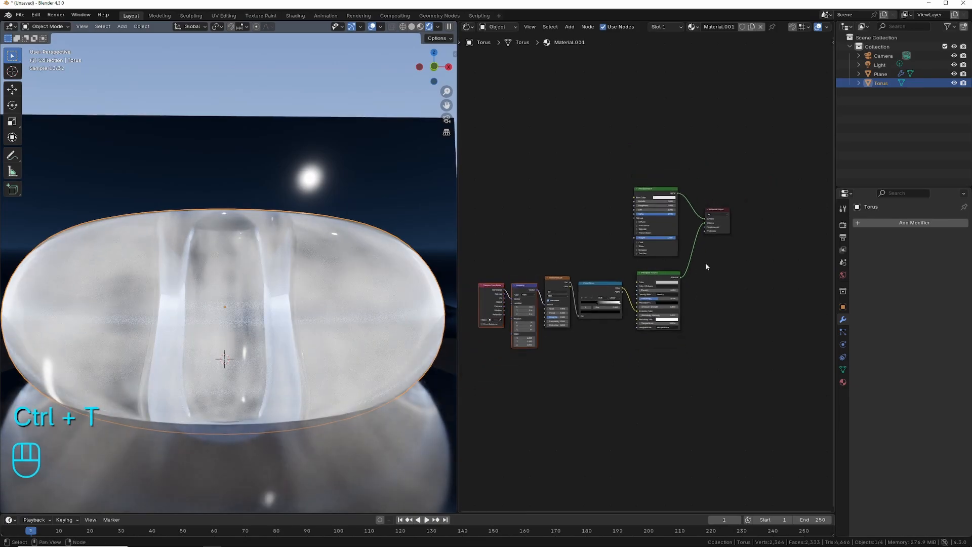
{"action": "left_click_drag", "start_coordinate": [474, 149], "coordinate": [764, 347]}
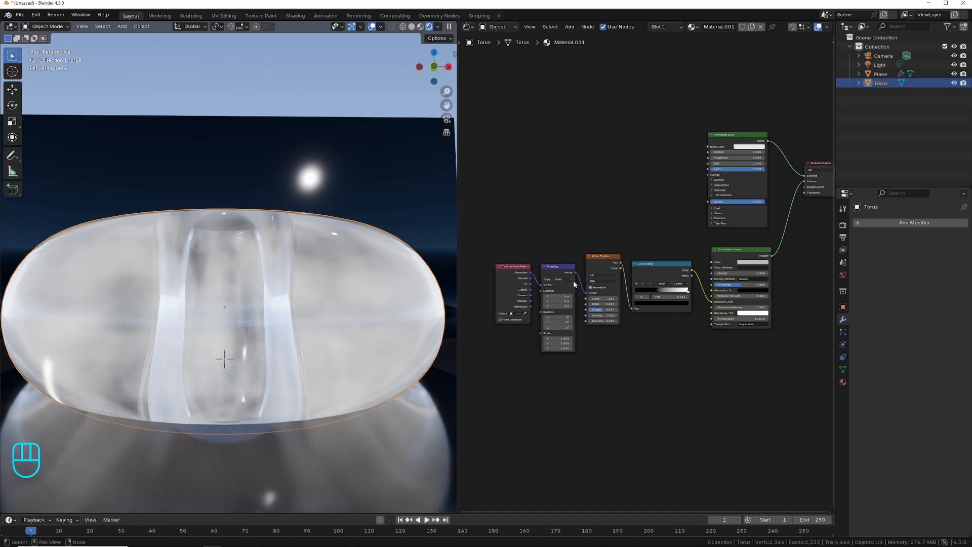
Search the add-on preferences for "NODE" to check whether Node Wrangler is enabled, and close the preferences.
{"action": "left_click", "coordinate": [35, 15]}
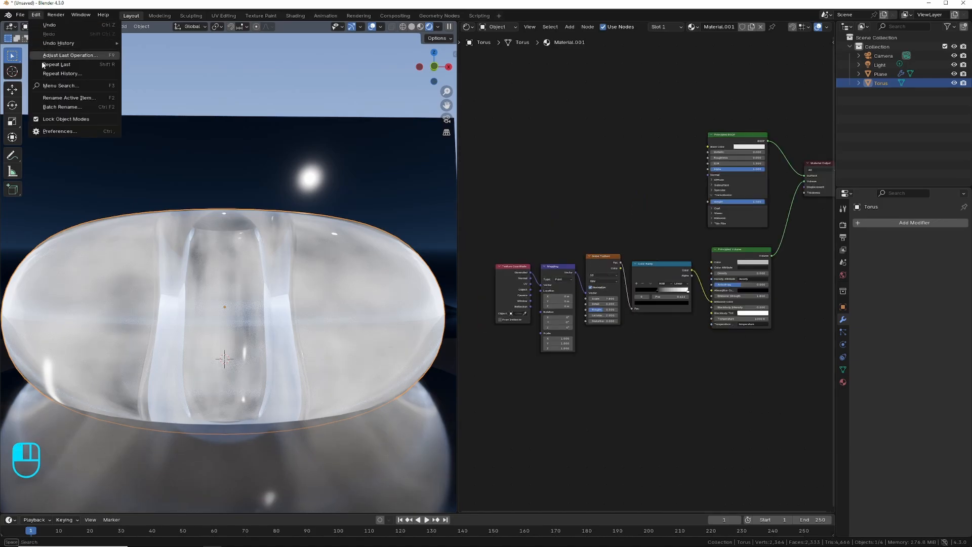
{"action": "left_click", "coordinate": [55, 131]}
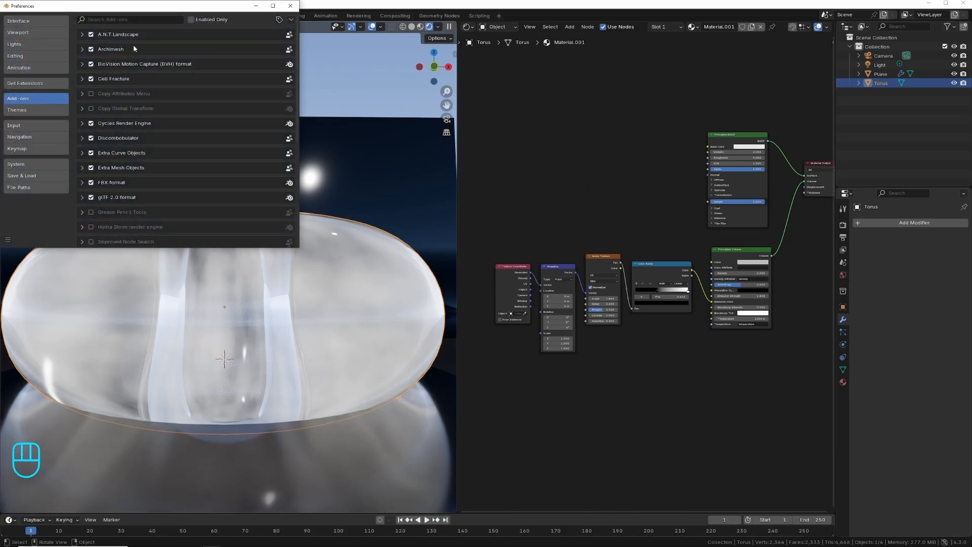
{"action": "left_click", "coordinate": [115, 19]}
{"action": "type", "text": "NODE"}
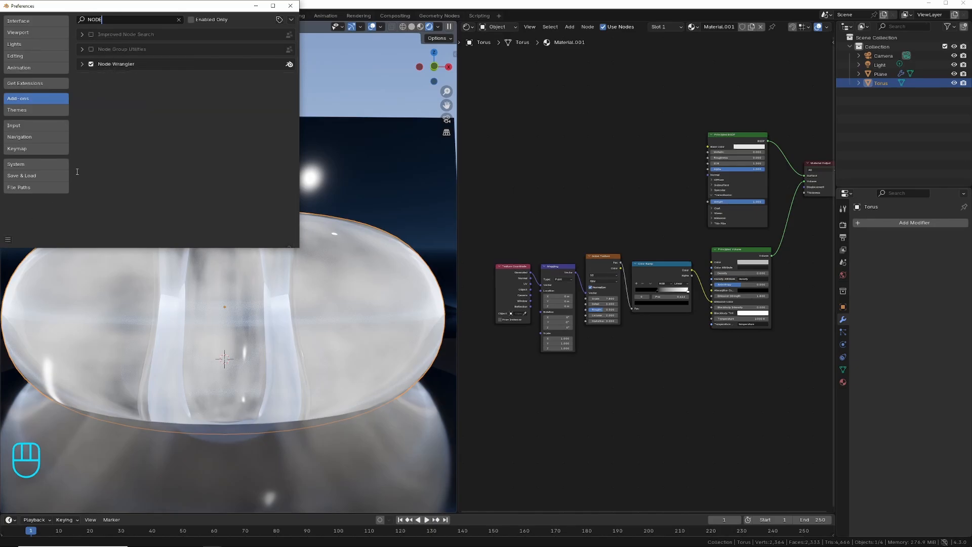
{"action": "left_click", "coordinate": [290, 6]}
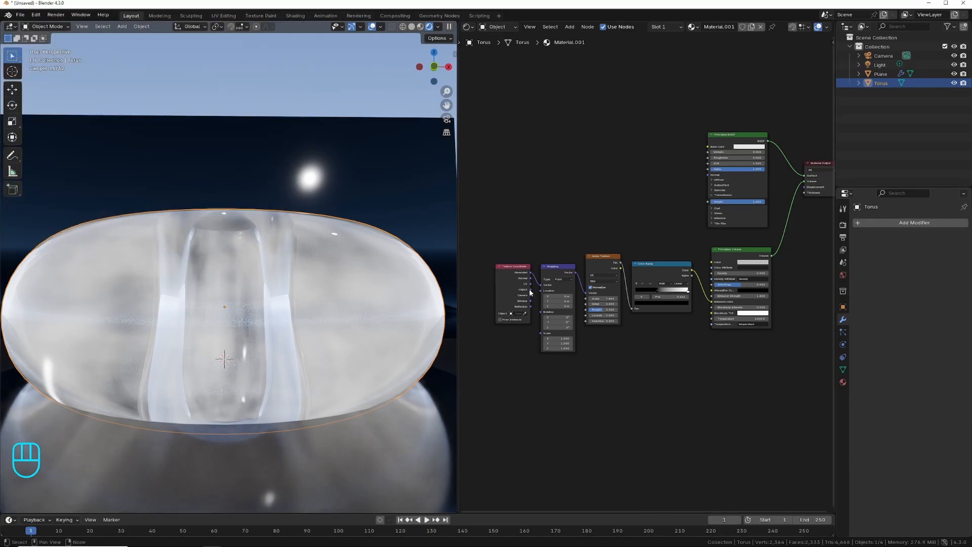
Feed Object coordinates into the Mapping node, and adjust the noise and Color Ramp stops for stronger contrast.
{"action": "left_click_drag", "start_coordinate": [531, 291], "coordinate": [480, 270]}
{"action": "left_click_drag", "start_coordinate": [557, 266], "coordinate": [528, 261]}
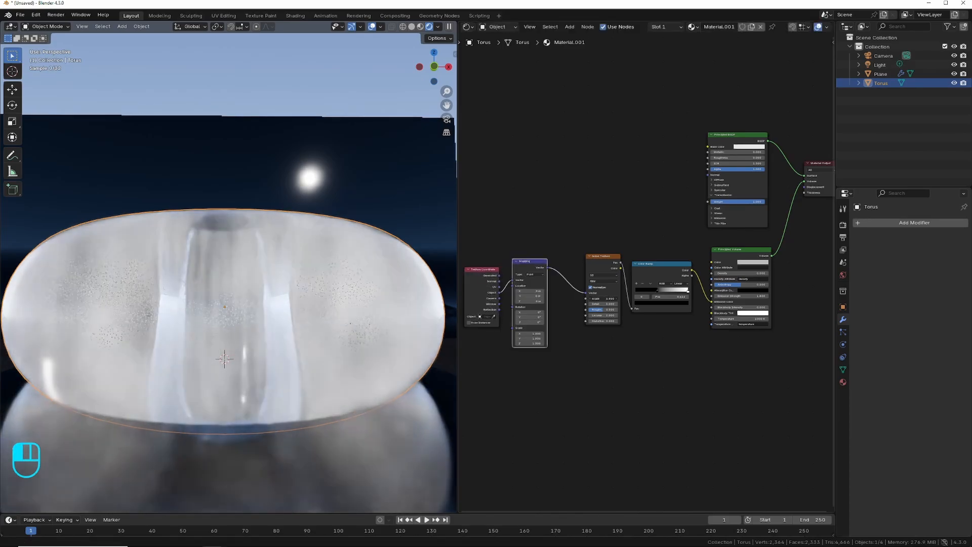
{"action": "left_click_drag", "start_coordinate": [602, 299], "coordinate": [666, 292]}
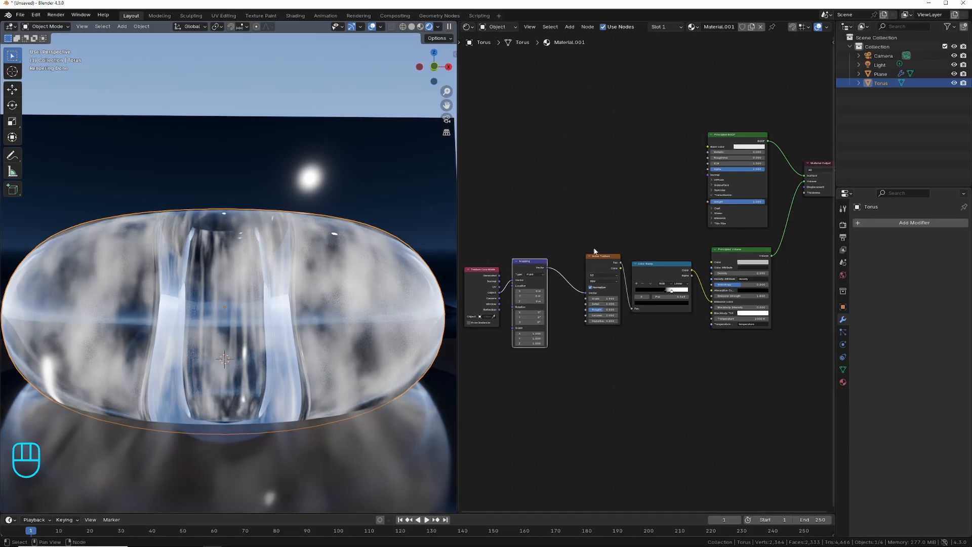
Insert a Wave Texture between the Mapping node and the Noise Texture.
{"action": "left_click", "coordinate": [570, 29]}
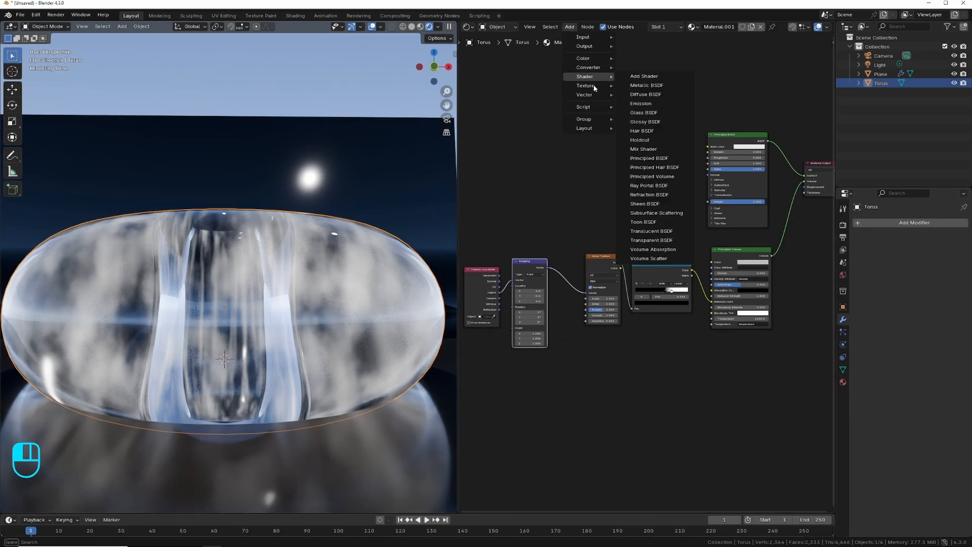
{"action": "mouse_move", "coordinate": [587, 85]}
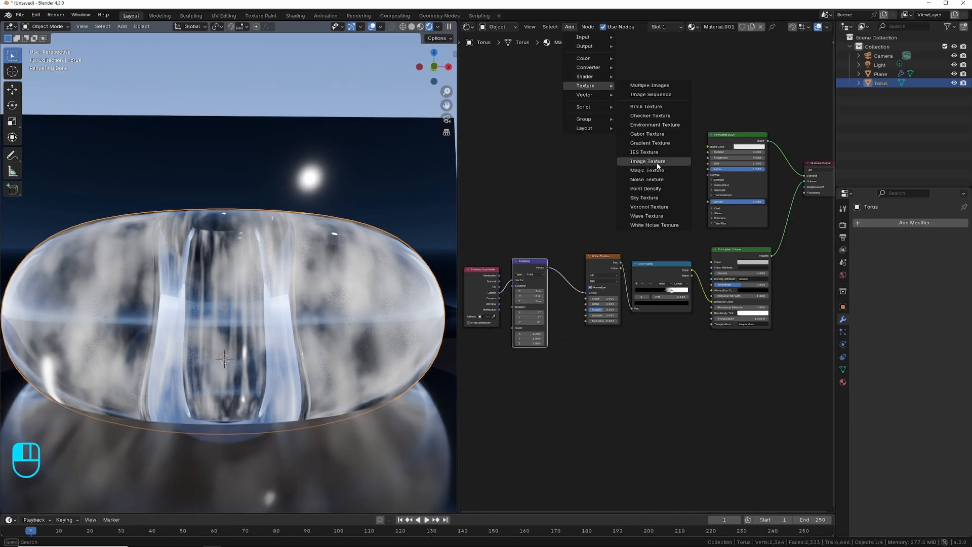
{"action": "left_click", "coordinate": [650, 216]}
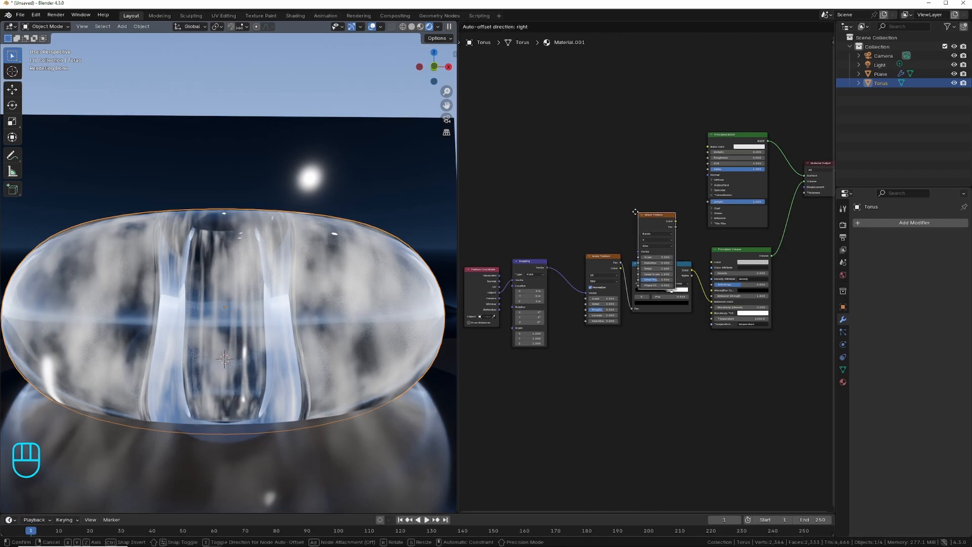
{"action": "left_click", "coordinate": [565, 242]}
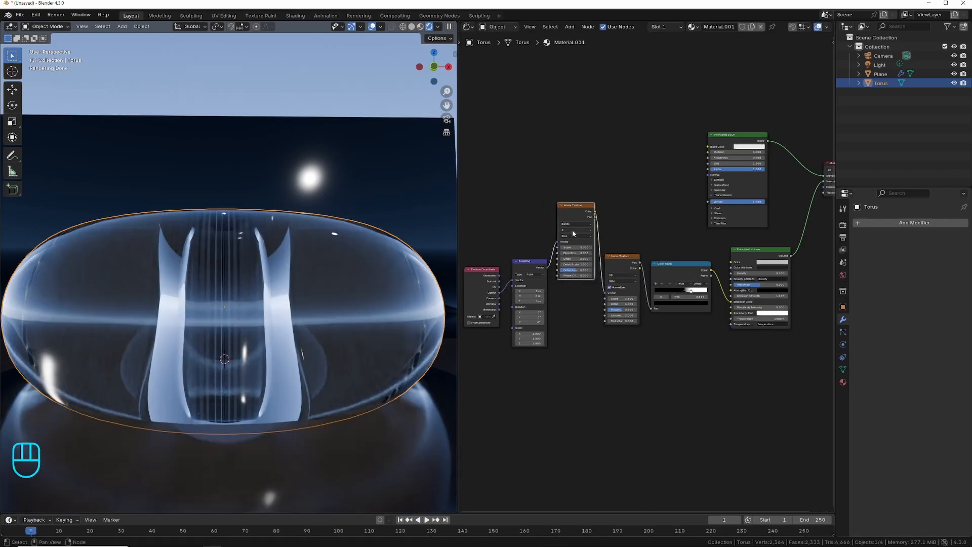
Set the Wave Texture's band direction to Z, switch its type to Rings and adjust its scale.
{"action": "left_click", "coordinate": [574, 231]}
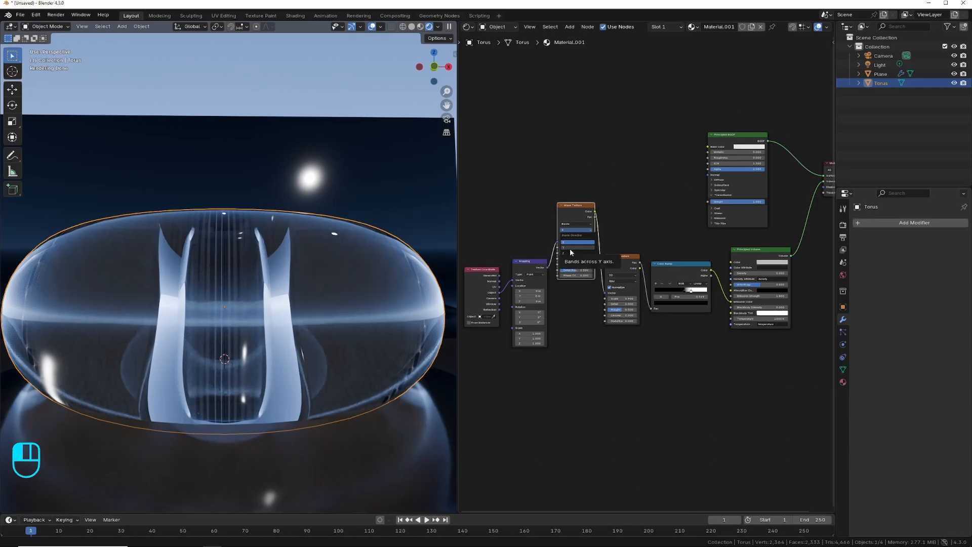
{"action": "left_click", "coordinate": [570, 252]}
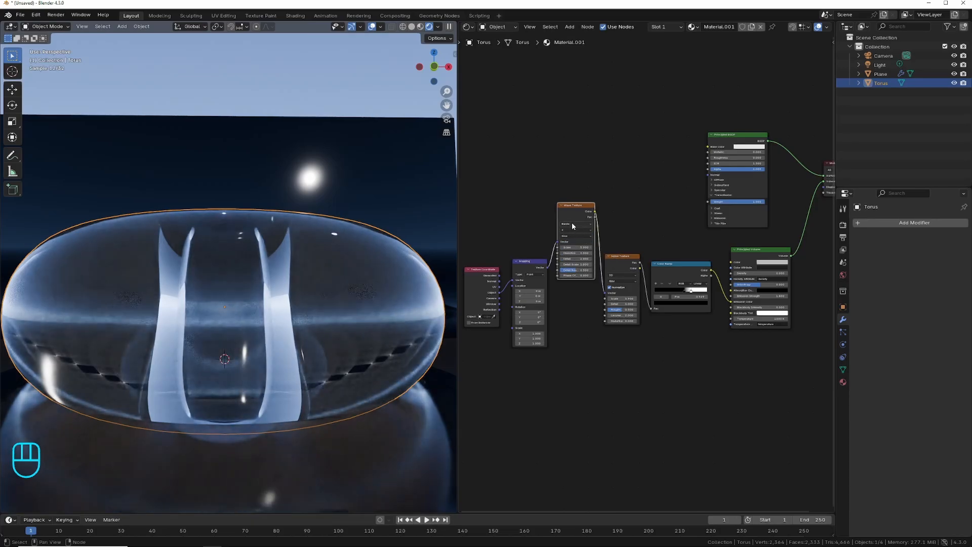
{"action": "left_click", "coordinate": [574, 224]}
{"action": "left_click", "coordinate": [570, 243]}
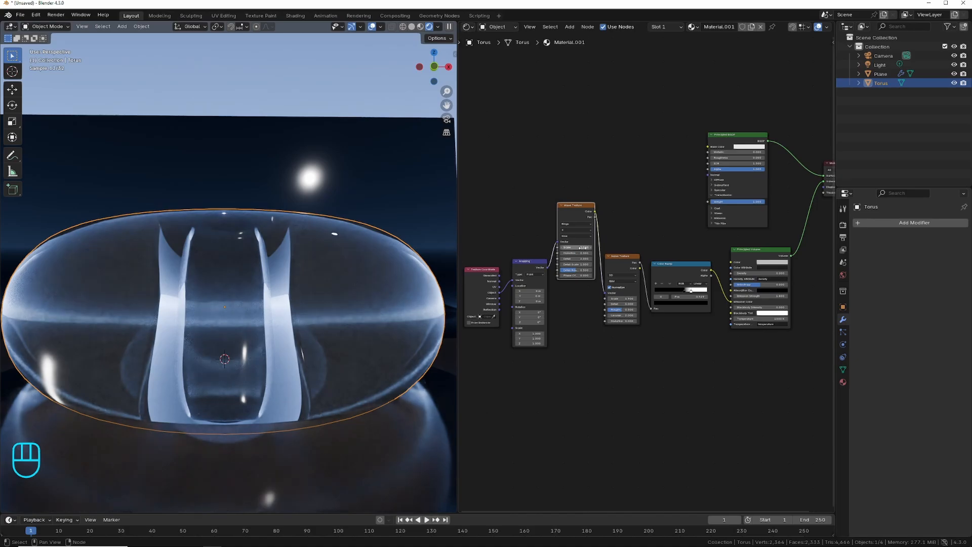
{"action": "left_click_drag", "start_coordinate": [583, 248], "coordinate": [598, 248]}
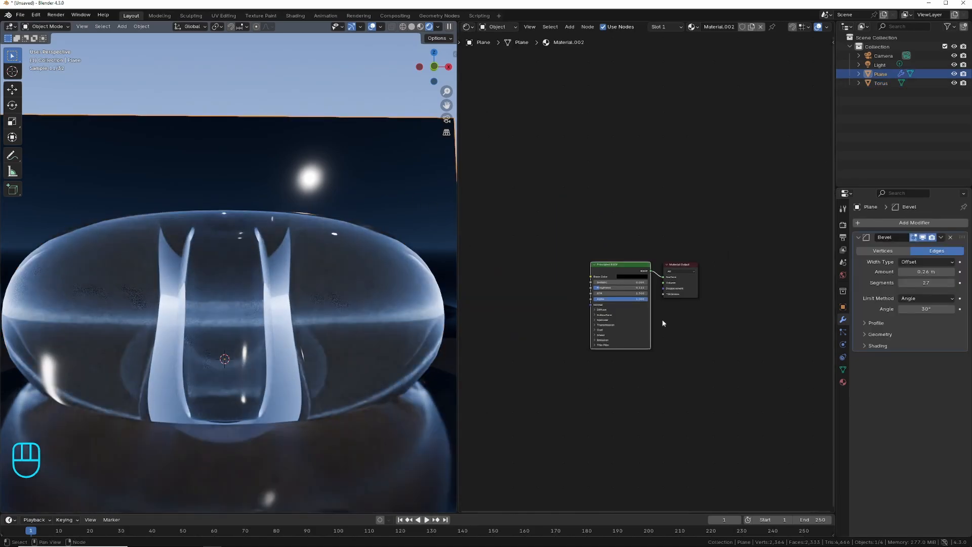
Raise the plane material's roughness and set the world sky's sun elevation to 5.5°.
{"action": "left_click_drag", "start_coordinate": [599, 289], "coordinate": [621, 290]}
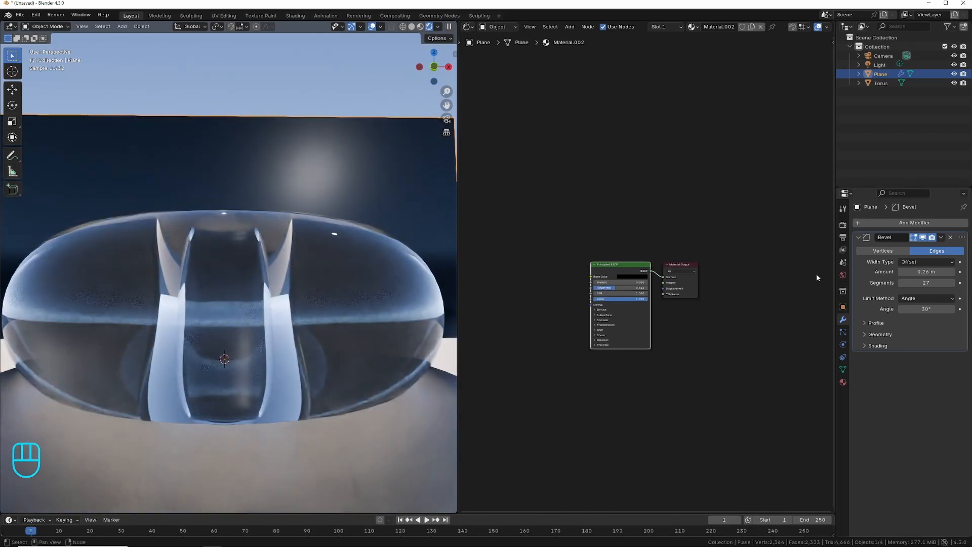
{"action": "left_click", "coordinate": [843, 276]}
{"action": "left_click_drag", "start_coordinate": [926, 332], "coordinate": [885, 331]}
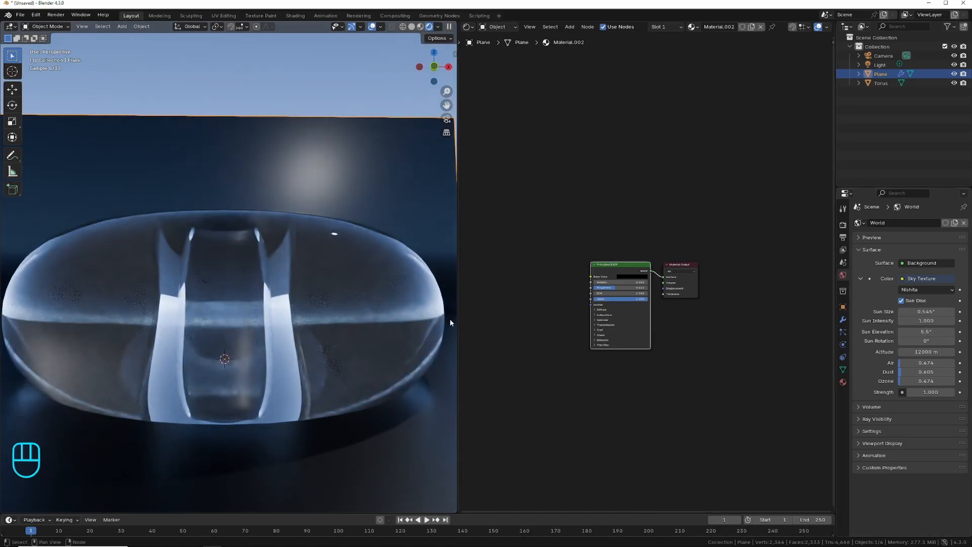
Hide the plane and try replacing the world's sky with an Environment Texture loaded from an image file.
{"action": "left_click", "coordinate": [955, 75]}
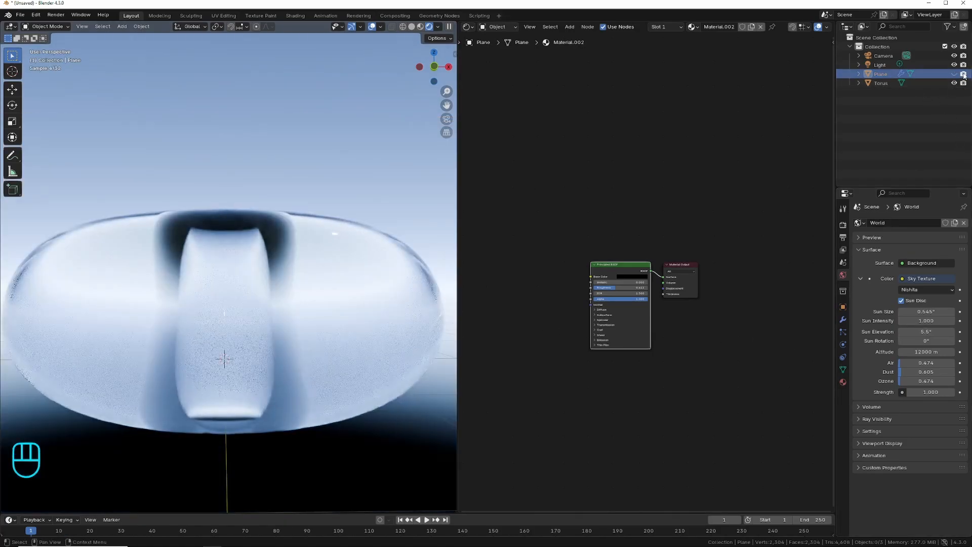
{"action": "left_click", "coordinate": [903, 279]}
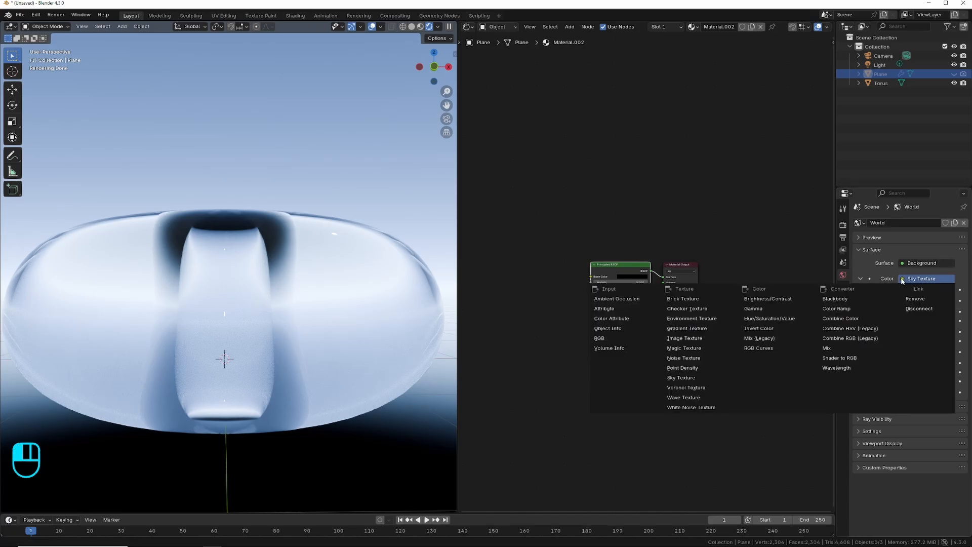
{"action": "left_click", "coordinate": [697, 319]}
{"action": "left_click", "coordinate": [945, 290]}
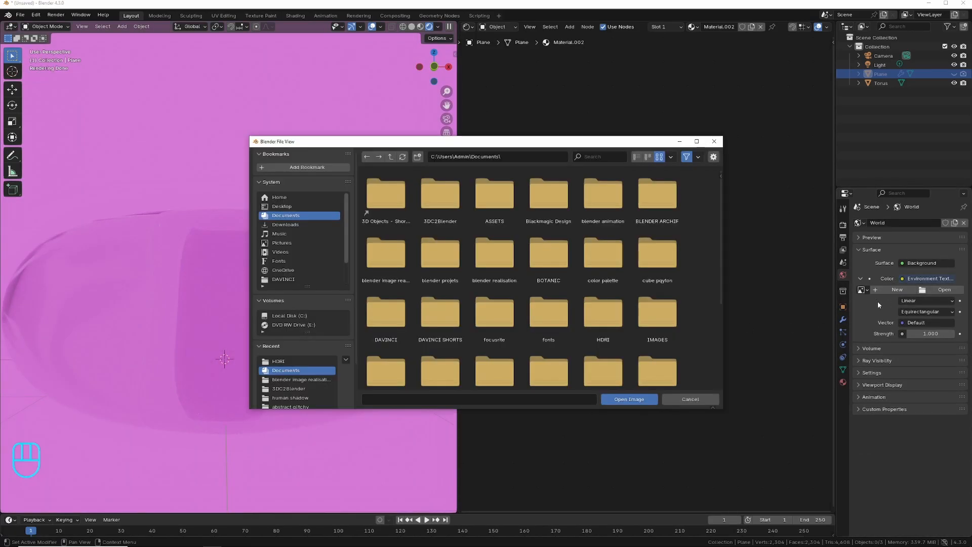
Disconnect the texture from the world's background color, dismiss the image browser and set the background to black.
{"action": "left_click", "coordinate": [903, 279]}
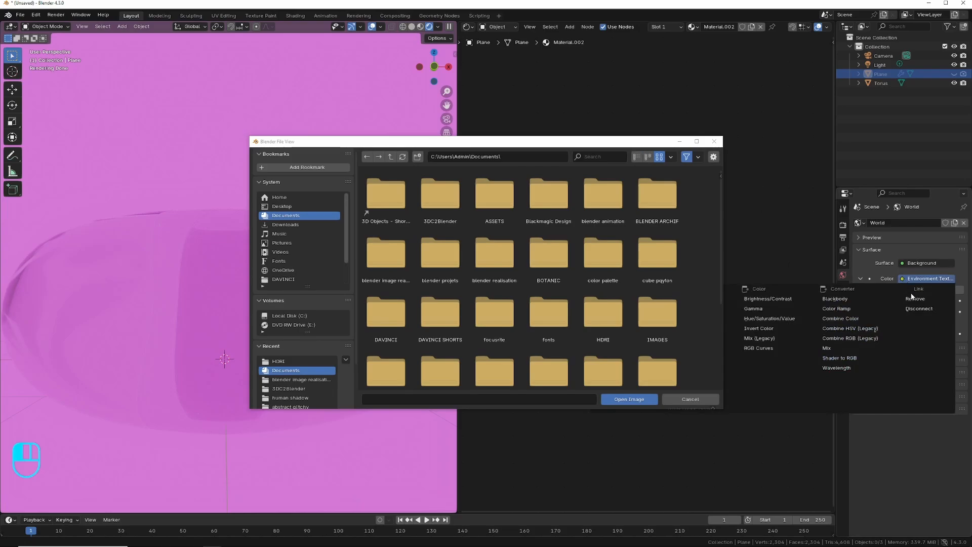
{"action": "left_click", "coordinate": [919, 309]}
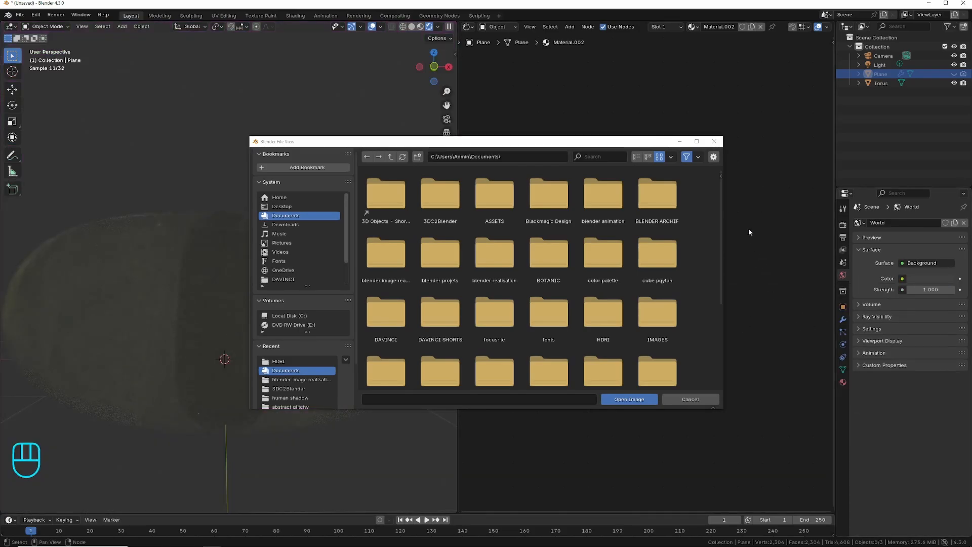
{"action": "left_click", "coordinate": [714, 141]}
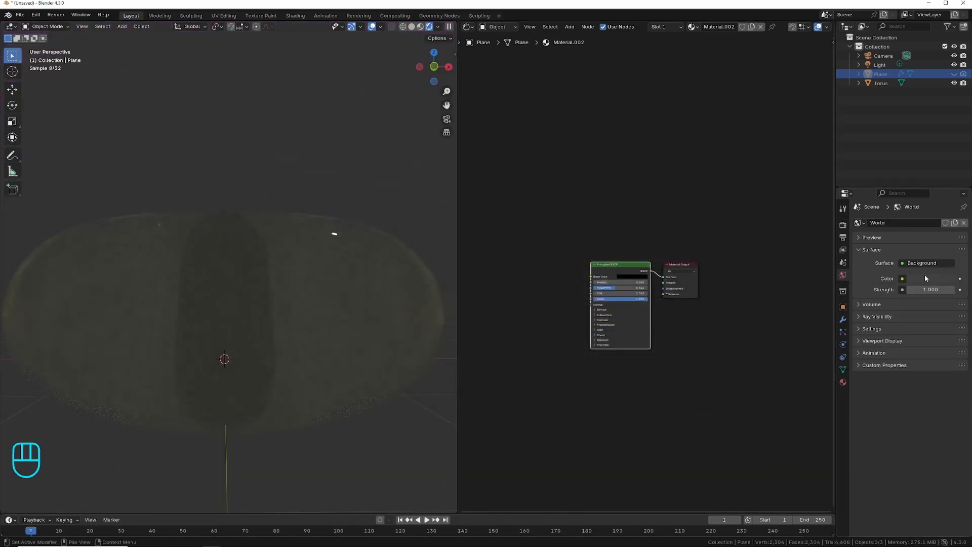
{"action": "left_click", "coordinate": [925, 278]}
{"action": "left_click_drag", "start_coordinate": [949, 190], "coordinate": [948, 200]}
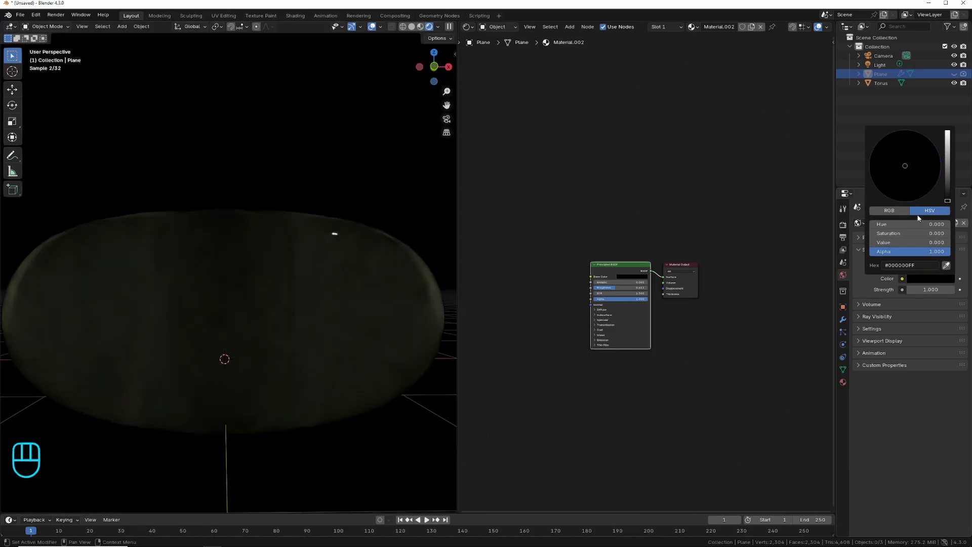
Add an area light and raise it about 2.22 m along Z above the torus.
{"action": "left_click", "coordinate": [122, 26]}
{"action": "mouse_move", "coordinate": [152, 145]}
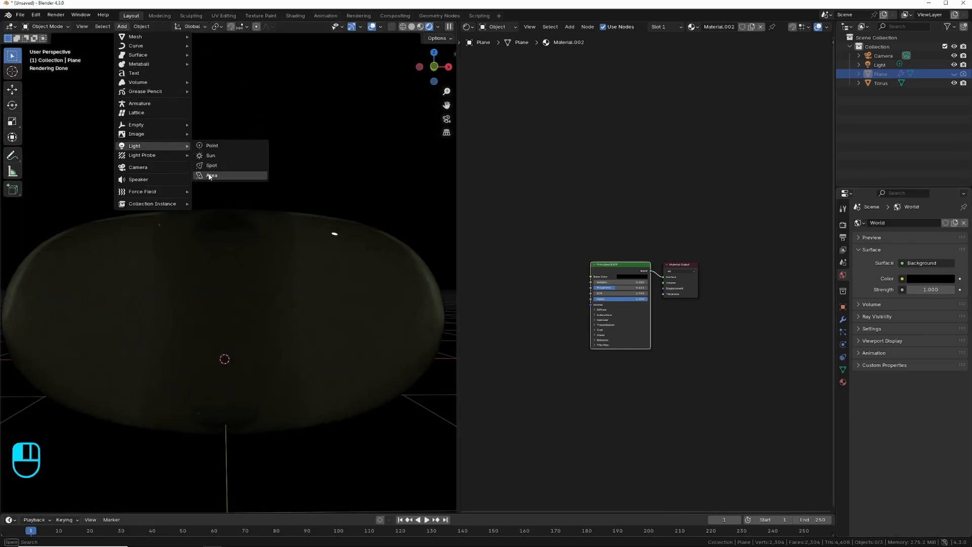
{"action": "left_click", "coordinate": [210, 175]}
{"action": "key", "text": "g"}
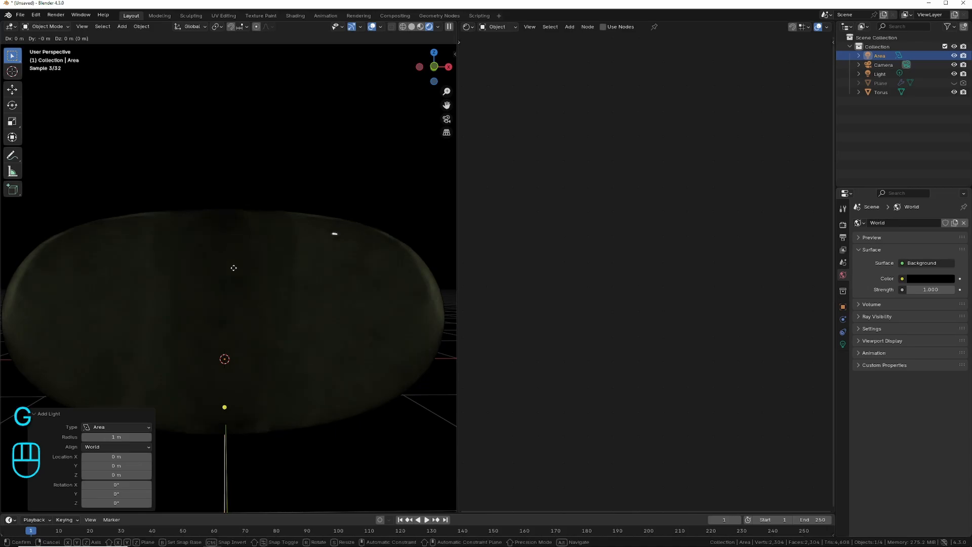
{"action": "key", "text": "z"}
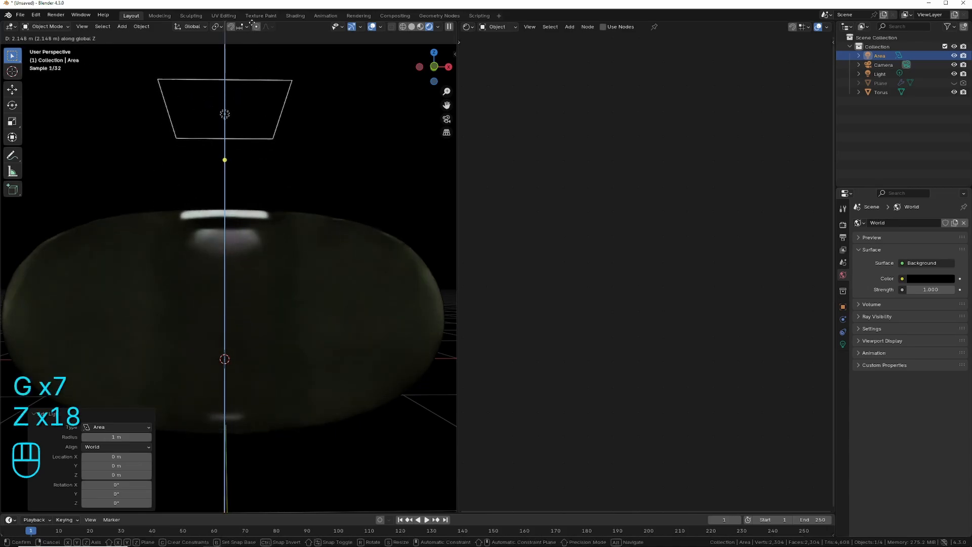
{"action": "left_click", "coordinate": [252, 504]}
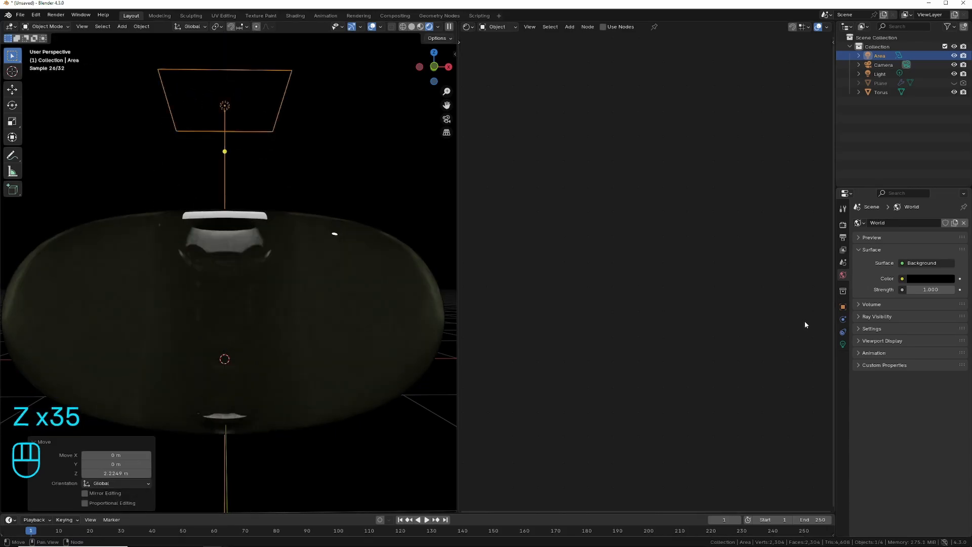
Set the area light's power to 5000 W.
{"action": "left_click", "coordinate": [843, 345]}
{"action": "left_click", "coordinate": [922, 284]}
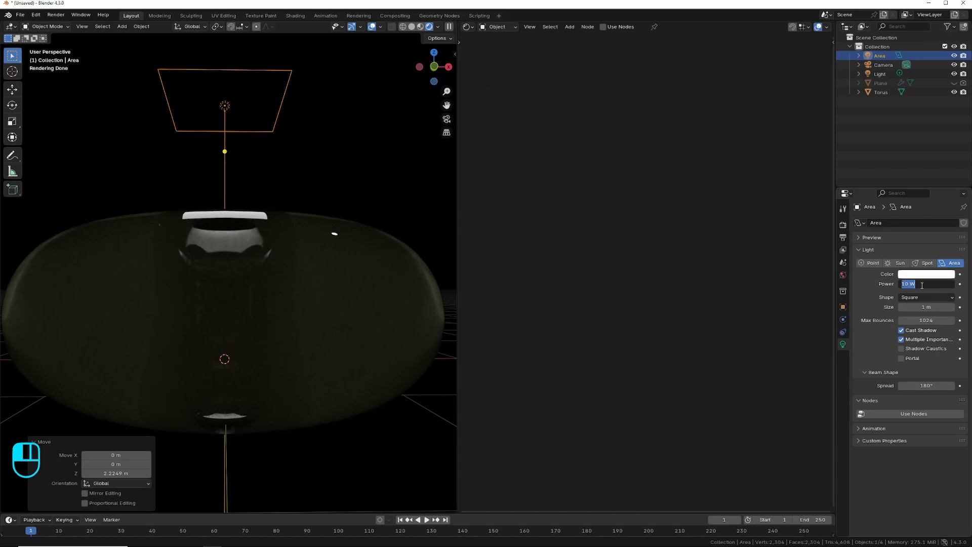
{"action": "type", "text": "500"}
{"action": "key", "text": "Return"}
{"action": "left_click", "coordinate": [926, 286]}
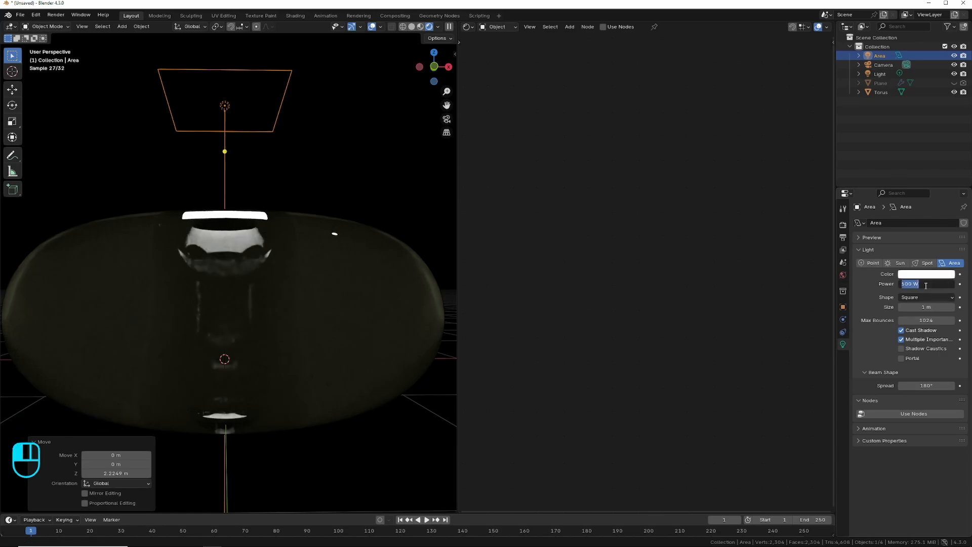
{"action": "type", "text": "5000"}
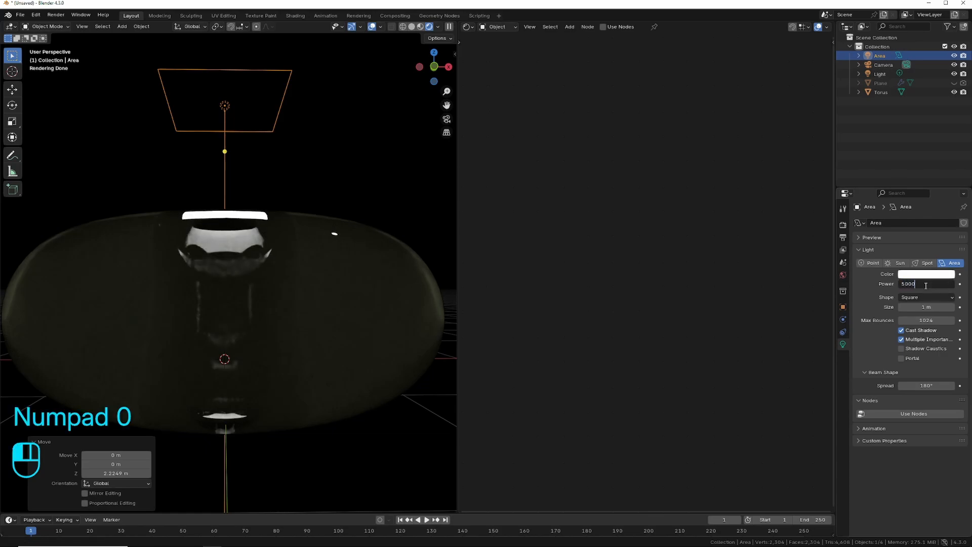
{"action": "key", "text": "Return"}
Scale the area light by about 1.97 and move it about -2.43 m along X.
{"action": "key", "text": "s"}
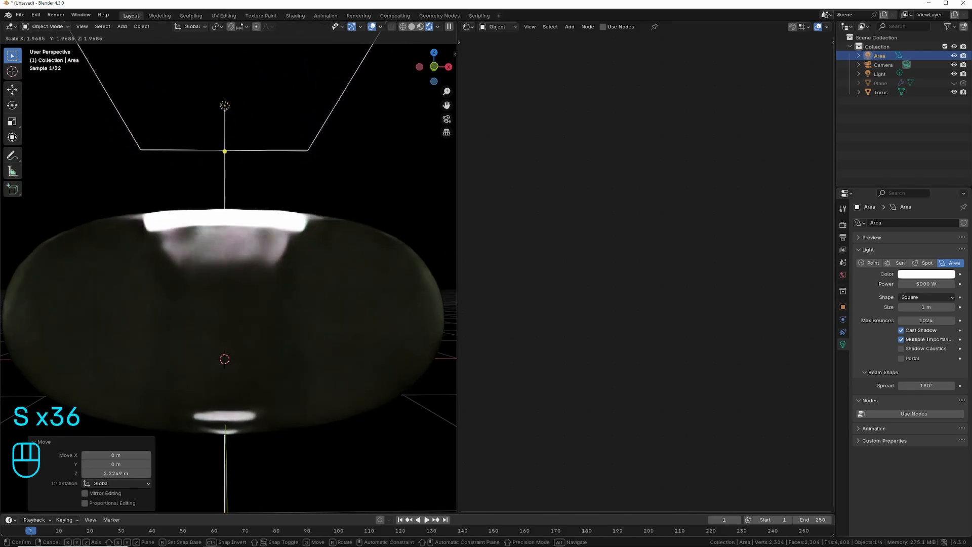
{"action": "left_click", "coordinate": [231, 121]}
{"action": "key", "text": "g"}
{"action": "key", "text": "x"}
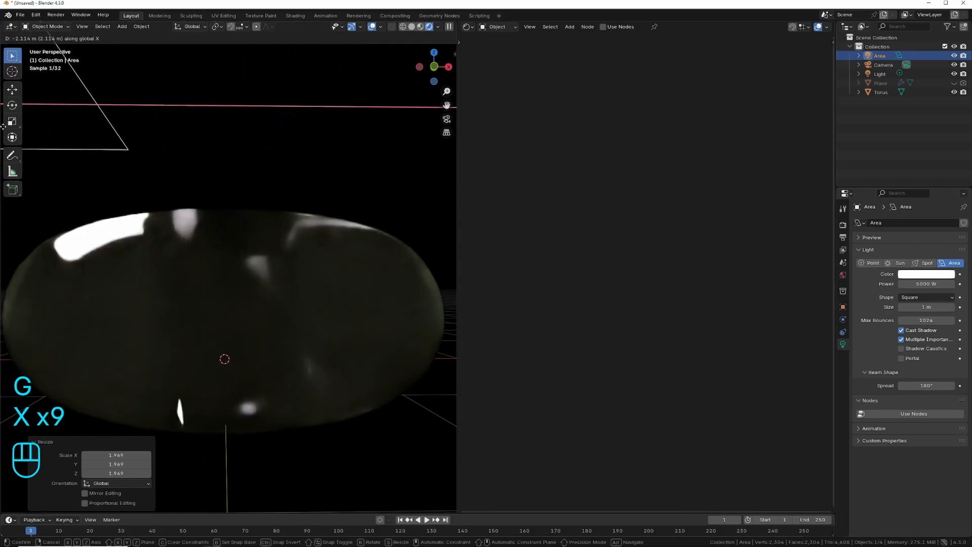
{"action": "left_click", "coordinate": [439, 132]}
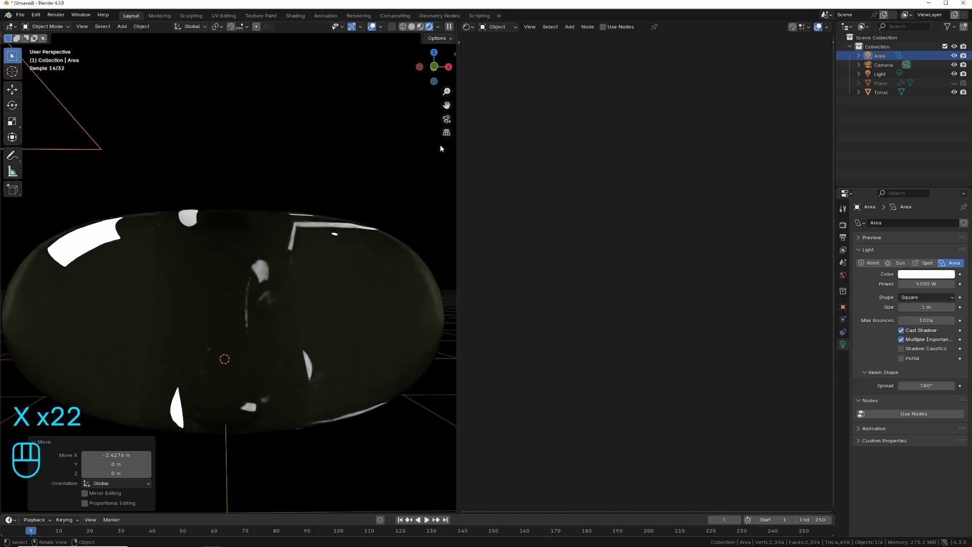
Rotate the area light about -58.2° around the global Y axis so it faces the torus.
{"action": "key", "text": "r"}
{"action": "key", "text": "r"}
{"action": "key", "text": "r"}
{"action": "key", "text": "r"}
{"action": "key", "text": "y"}
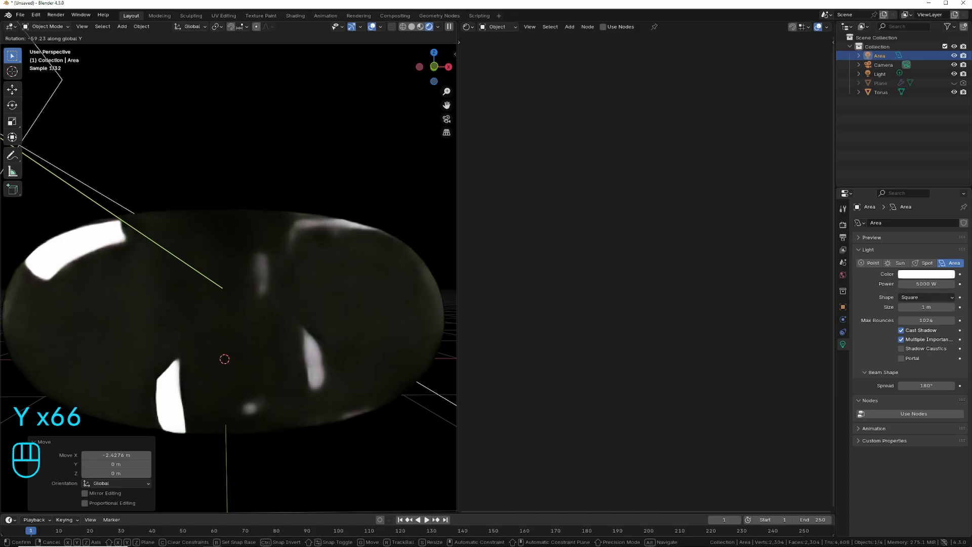
{"action": "left_click", "coordinate": [351, 54]}
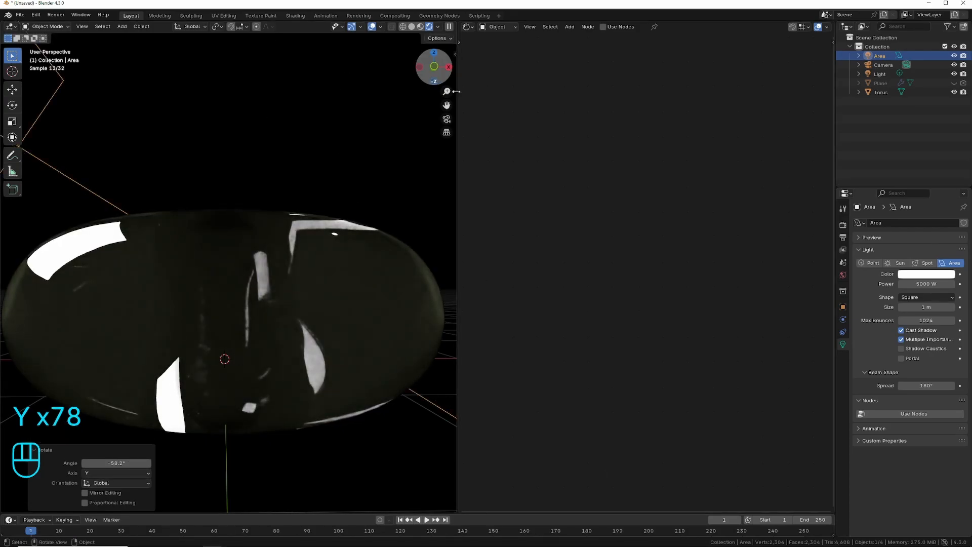
Brighten the torus material's emission by shifting the Color Ramp stops, and adjust the Wave and Noise Texture values.
{"action": "left_click_drag", "start_coordinate": [459, 161], "coordinate": [476, 161]}
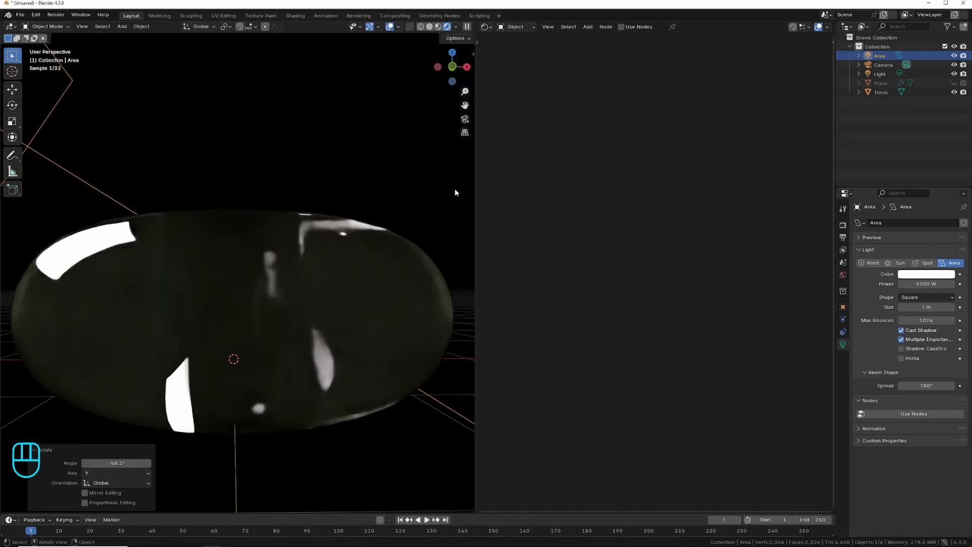
{"action": "left_click", "coordinate": [384, 278]}
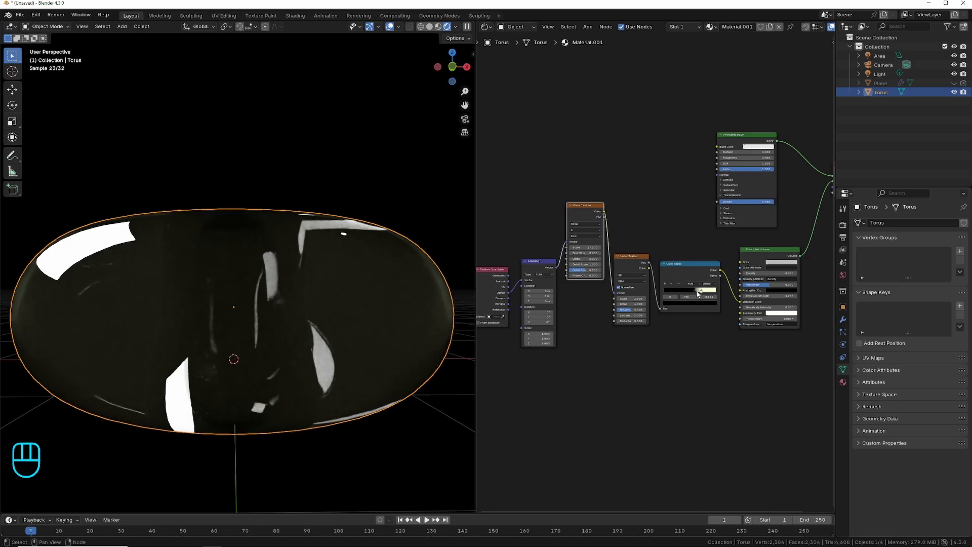
{"action": "key", "text": "g"}
{"action": "left_click", "coordinate": [677, 297]}
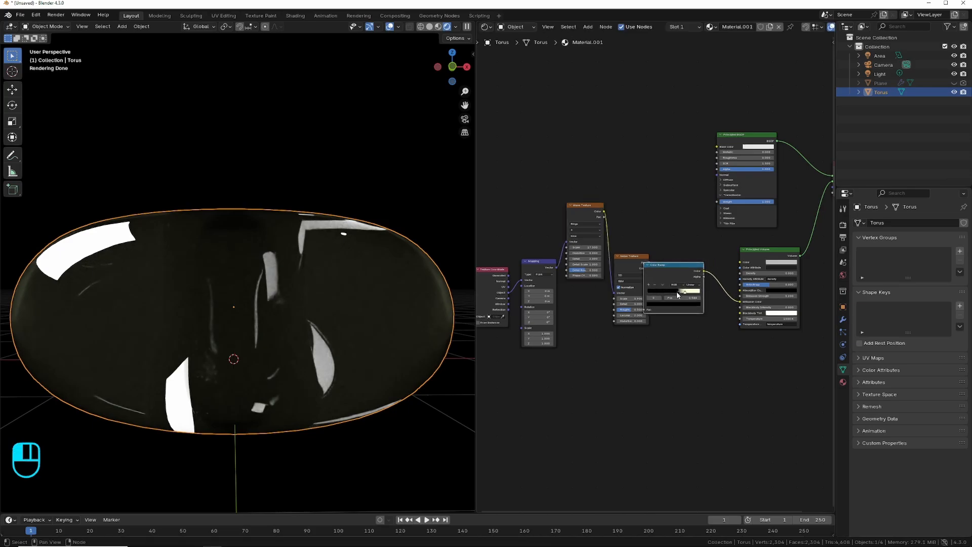
{"action": "mouse_move", "coordinate": [677, 294]}
{"action": "left_mouse_down"}
{"action": "mouse_move", "coordinate": [662, 292]}
{"action": "mouse_move", "coordinate": [686, 291]}
{"action": "left_mouse_up"}
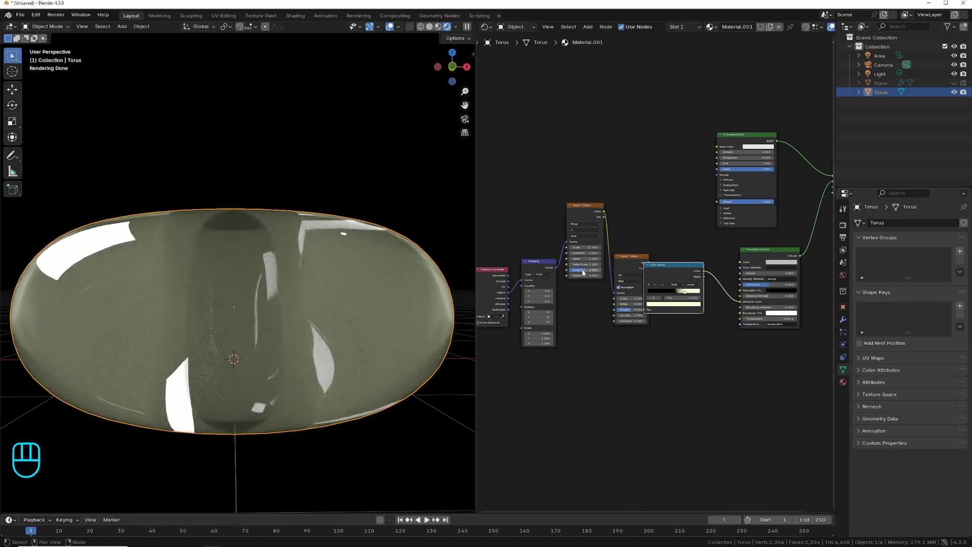
{"action": "left_click_drag", "start_coordinate": [584, 273], "coordinate": [555, 248]}
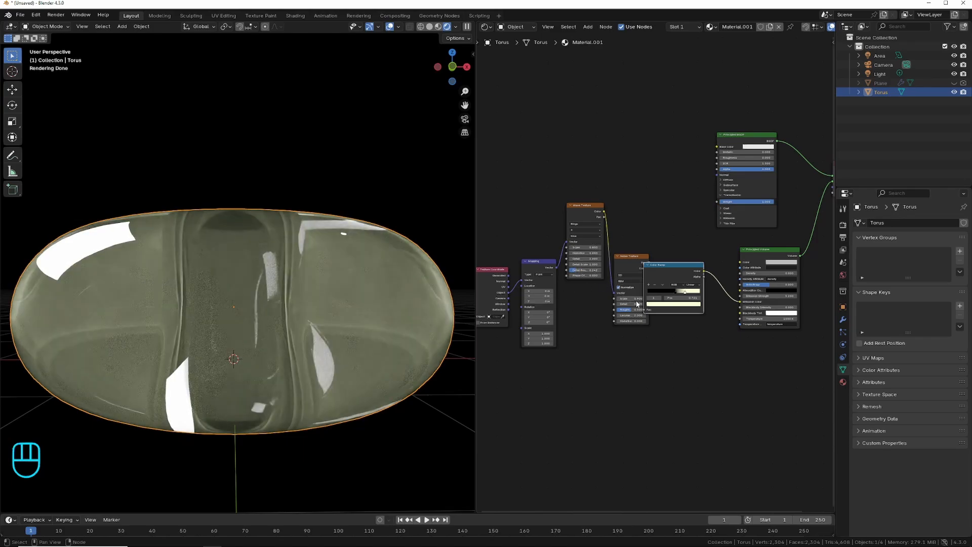
{"action": "mouse_move", "coordinate": [635, 299]}
{"action": "left_mouse_down"}
{"action": "mouse_move", "coordinate": [615, 299]}
{"action": "mouse_move", "coordinate": [634, 298]}
{"action": "left_mouse_up"}
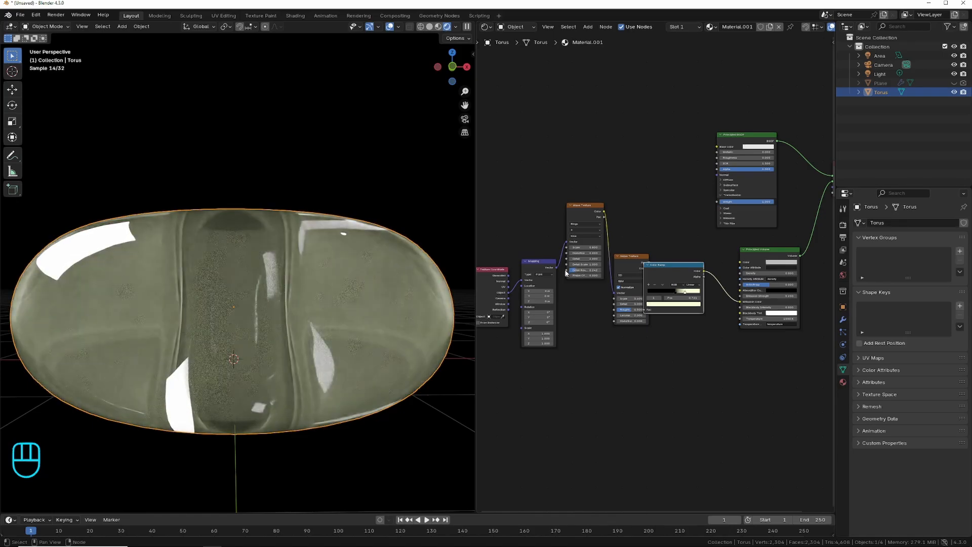
Connect the Mapping node's vector directly to the Noise Texture and move the bypassed Wave Texture out of the chain.
{"action": "left_click_drag", "start_coordinate": [556, 269], "coordinate": [563, 273]}
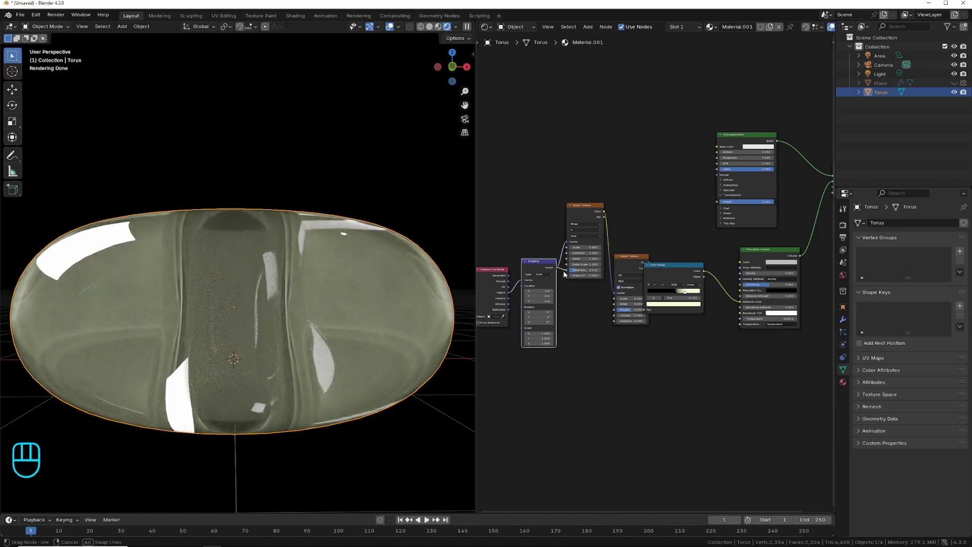
{"action": "left_click_drag", "start_coordinate": [610, 294], "coordinate": [614, 293]}
{"action": "left_click_drag", "start_coordinate": [587, 225], "coordinate": [624, 112]}
{"action": "left_click_drag", "start_coordinate": [624, 266], "coordinate": [587, 294]}
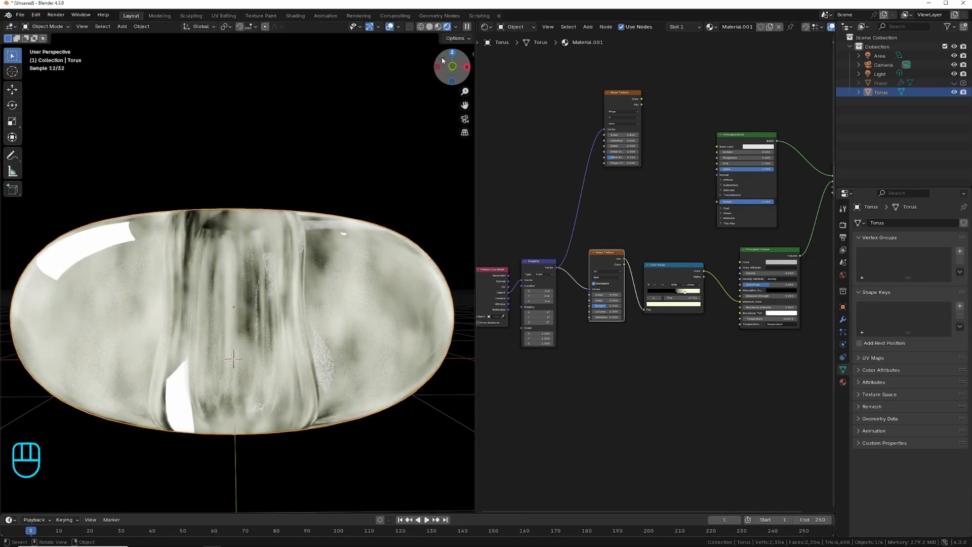
Recolor the Color Ramp's light stop to light blue, adjusting the stop positions and the Noise Texture's values for a streaked pattern.
{"action": "left_click_drag", "start_coordinate": [452, 67], "coordinate": [453, 99]}
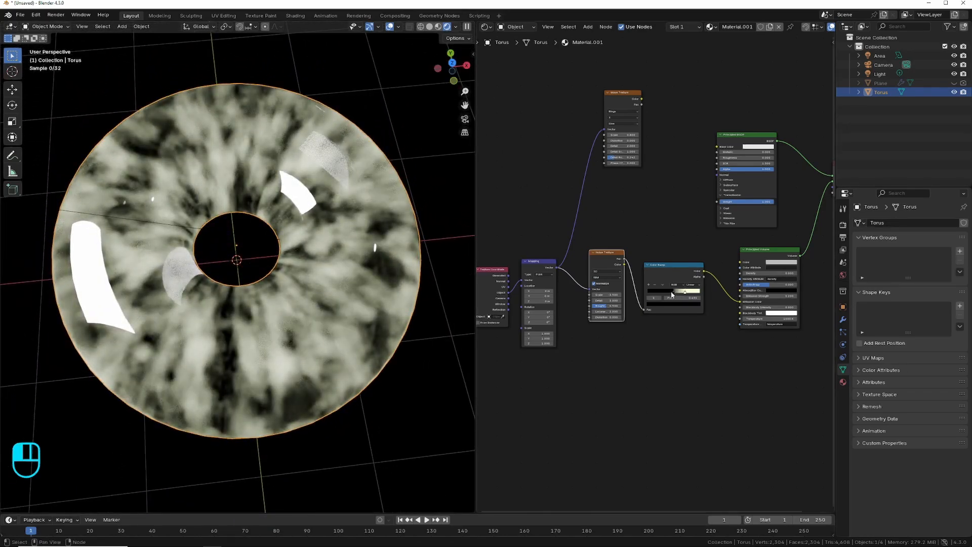
{"action": "left_click_drag", "start_coordinate": [672, 292], "coordinate": [682, 293]}
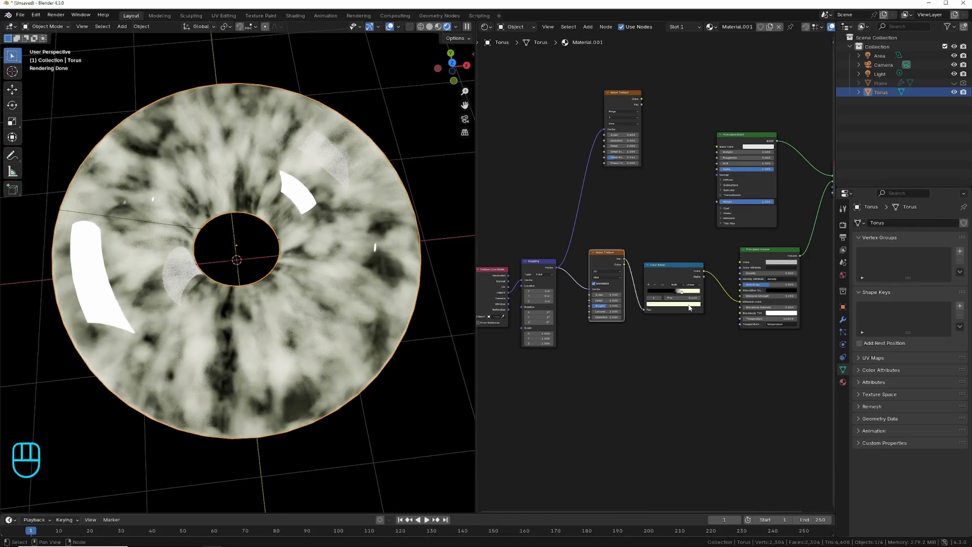
{"action": "left_click", "coordinate": [689, 304]}
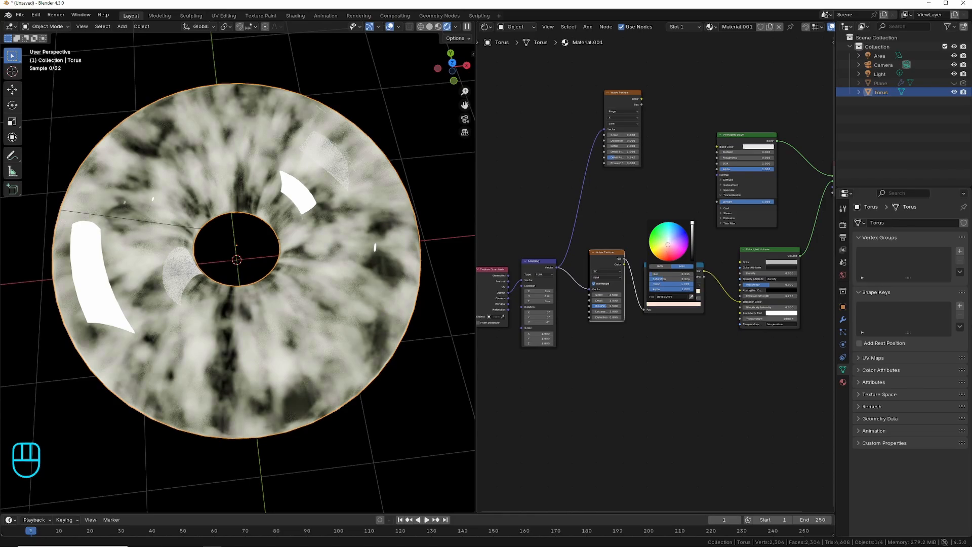
{"action": "left_click_drag", "start_coordinate": [668, 244], "coordinate": [673, 234]}
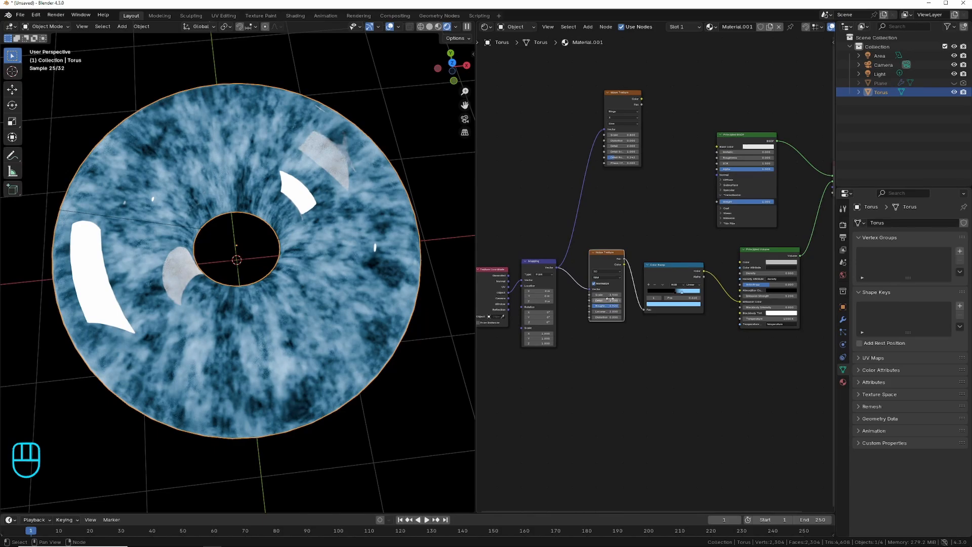
{"action": "mouse_move", "coordinate": [609, 295]}
{"action": "left_mouse_down"}
{"action": "mouse_move", "coordinate": [549, 295]}
{"action": "mouse_move", "coordinate": [593, 297]}
{"action": "left_mouse_up"}
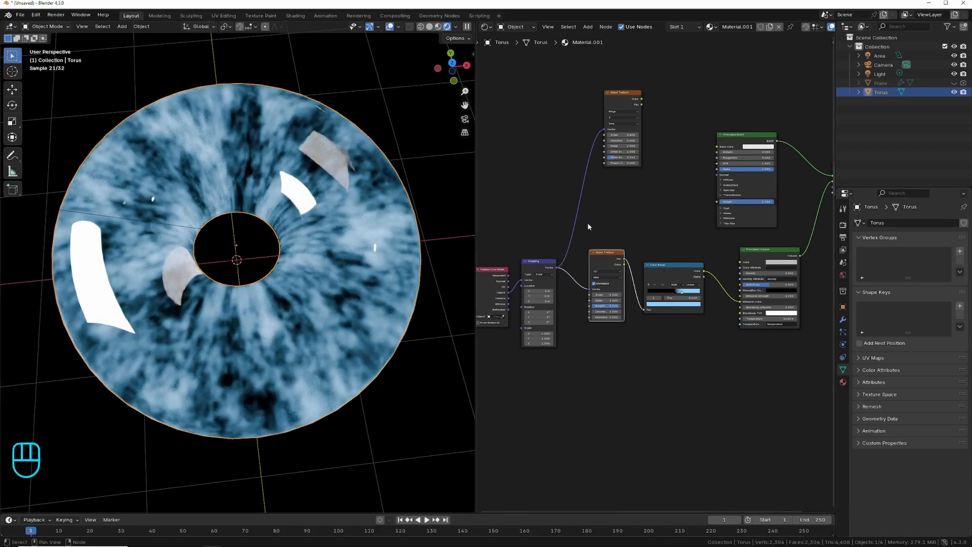
Turn off the area light's Glossy ray visibility and unhide the plane beneath the torus.
{"action": "left_click", "coordinate": [879, 55]}
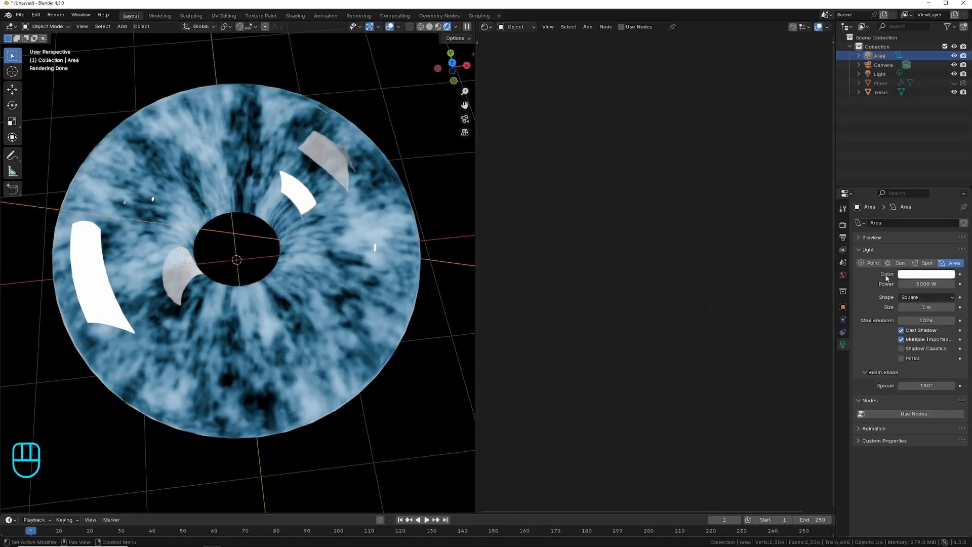
{"action": "left_click", "coordinate": [843, 307]}
{"action": "left_click", "coordinate": [859, 402]}
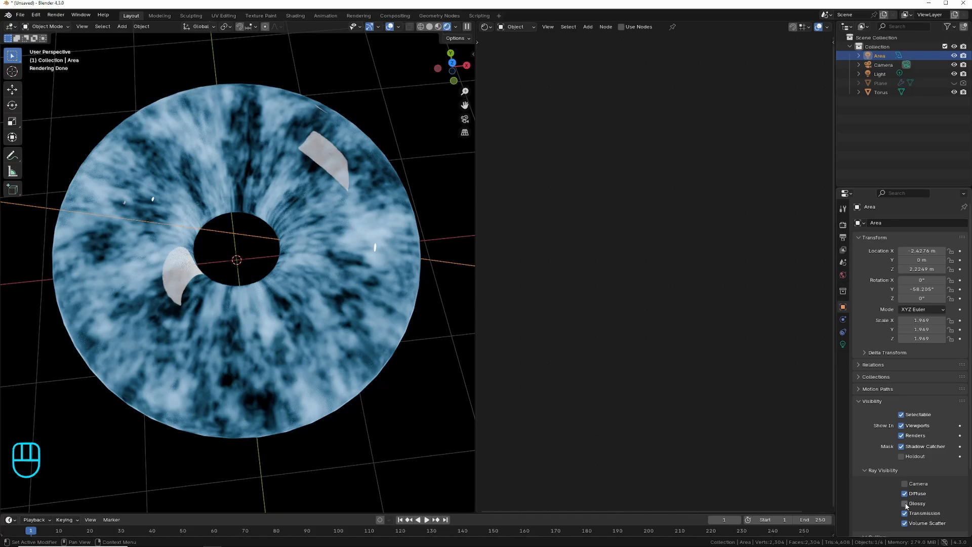
{"action": "mouse_move", "coordinate": [452, 66]}
{"action": "left_mouse_down"}
{"action": "mouse_move", "coordinate": [447, 99]}
{"action": "mouse_move", "coordinate": [436, 59]}
{"action": "left_mouse_up"}
{"action": "left_click", "coordinate": [954, 84]}
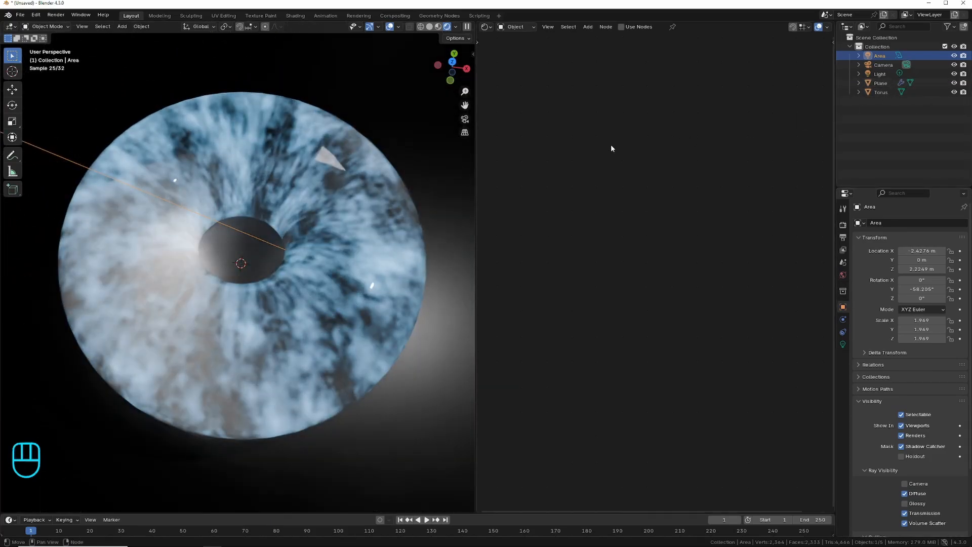
Align the camera to a near-top-down view framing the whole torus, and lower the plane material's roughness for a tighter reflection.
{"action": "mouse_move", "coordinate": [452, 67]}
{"action": "left_mouse_down"}
{"action": "mouse_move", "coordinate": [457, 92]}
{"action": "mouse_move", "coordinate": [458, 83]}
{"action": "left_mouse_up"}
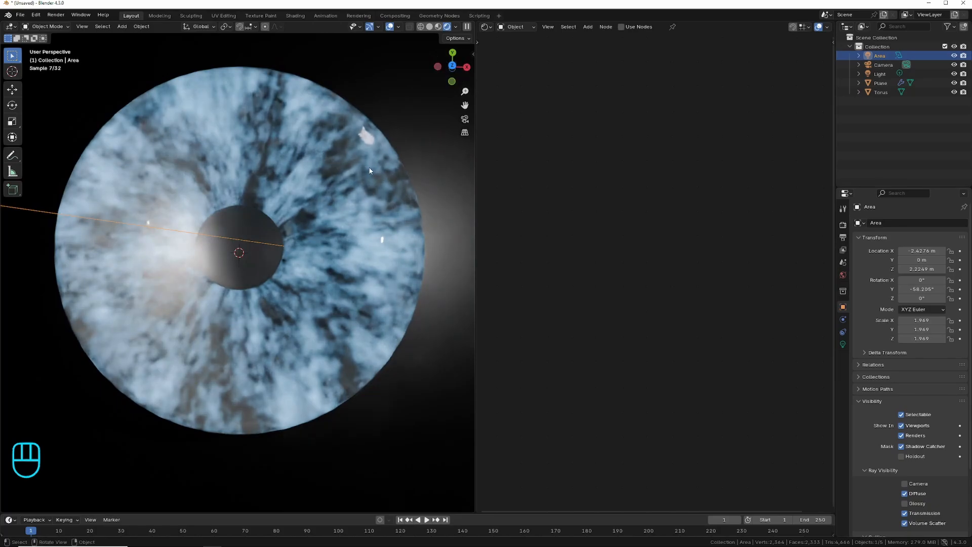
{"action": "scroll", "coordinate": [370, 172], "scroll_direction": "down", "scroll_amount": 4}
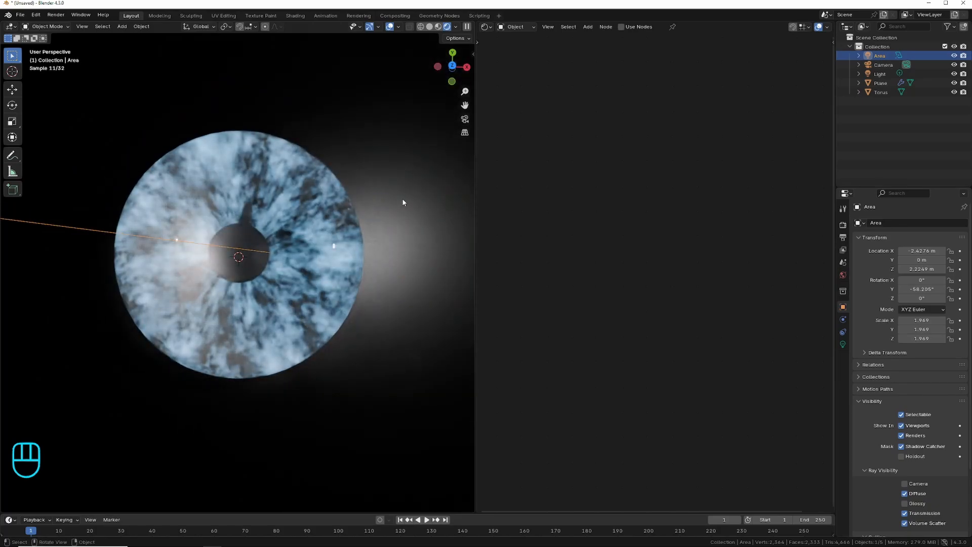
{"action": "left_click", "coordinate": [403, 202]}
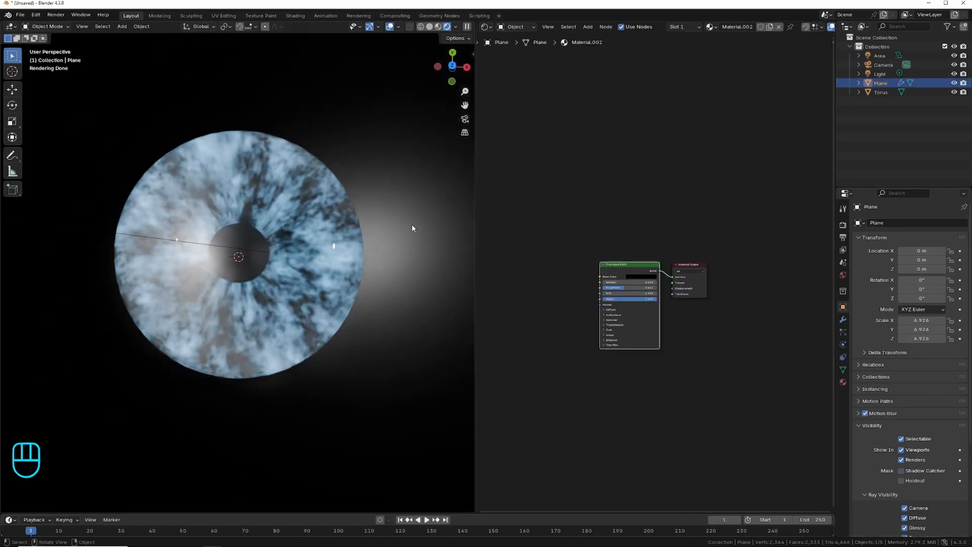
{"action": "key", "text": "ctrl"}
{"action": "key", "text": "ctrl+alt+KP_0"}
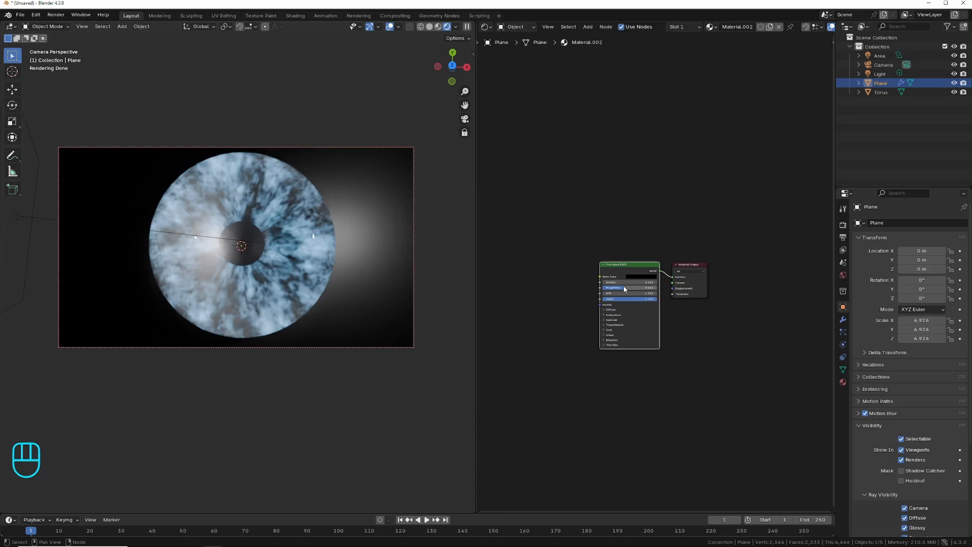
{"action": "left_click_drag", "start_coordinate": [624, 289], "coordinate": [607, 289]}
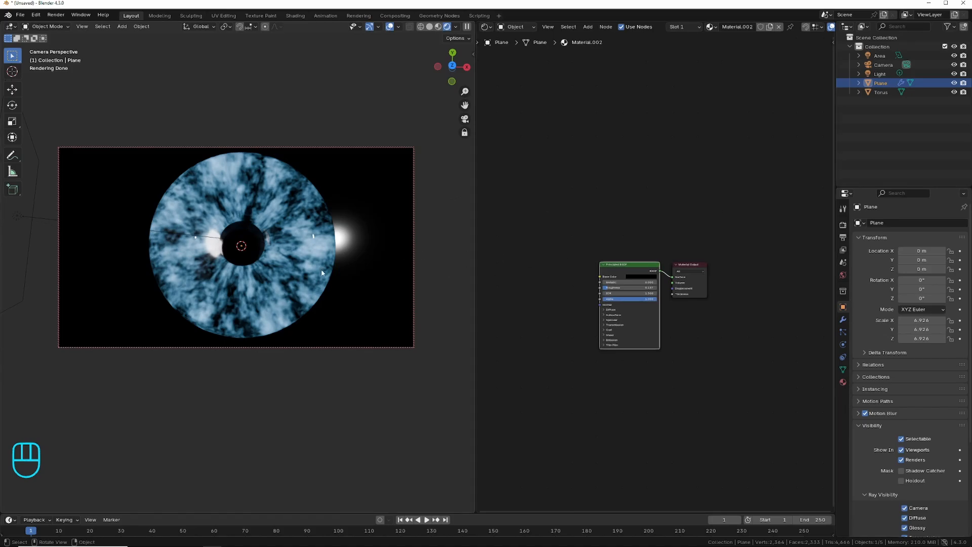
Insert a keyframe on the Scale of the torus material's Noise Texture at frame 1.
{"action": "left_click", "coordinate": [278, 197]}
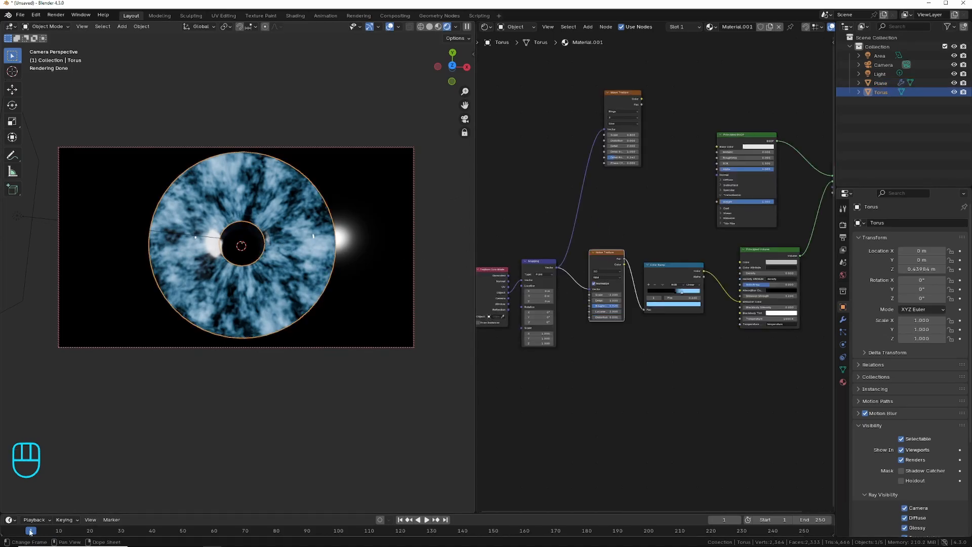
{"action": "right_click", "coordinate": [610, 296]}
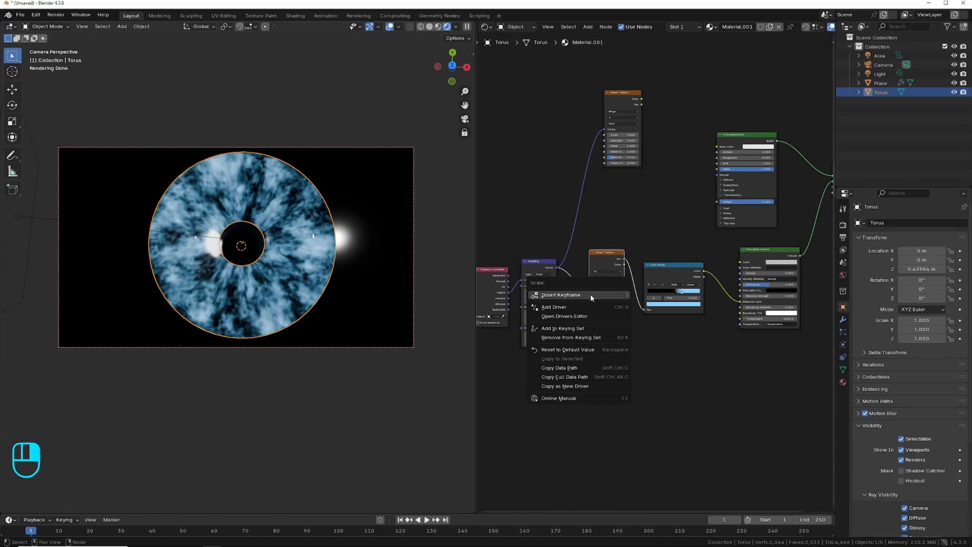
{"action": "left_click", "coordinate": [591, 294]}
At frame 120, adjust the Noise Texture's Scale for a coarser pattern and insert a second keyframe on it.
{"action": "left_click_drag", "start_coordinate": [34, 534], "coordinate": [71, 533]}
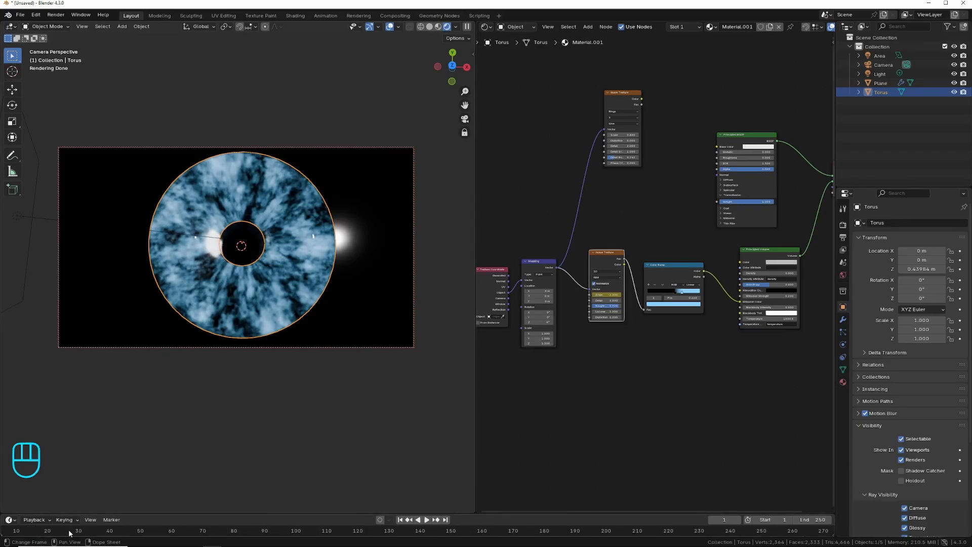
{"action": "left_click", "coordinate": [52, 531]}
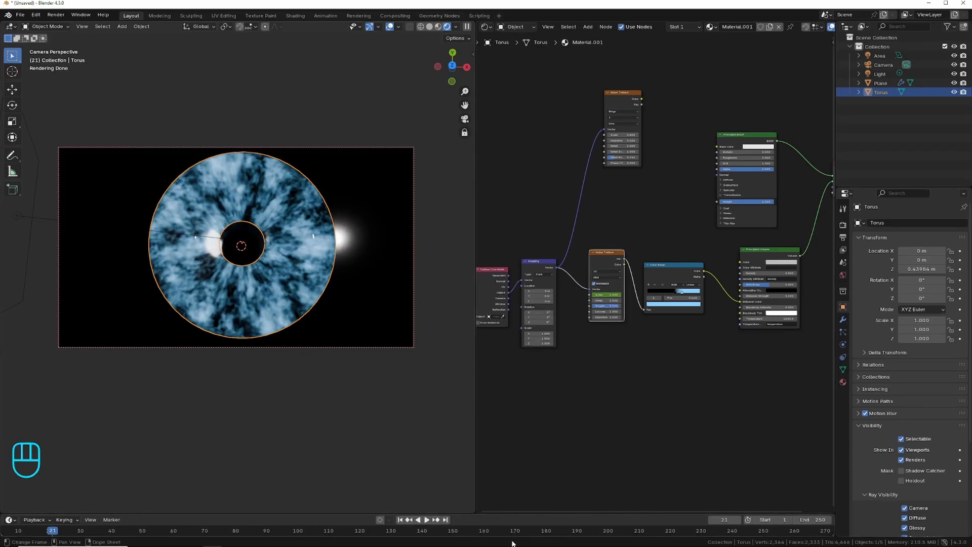
{"action": "left_click", "coordinate": [360, 532]}
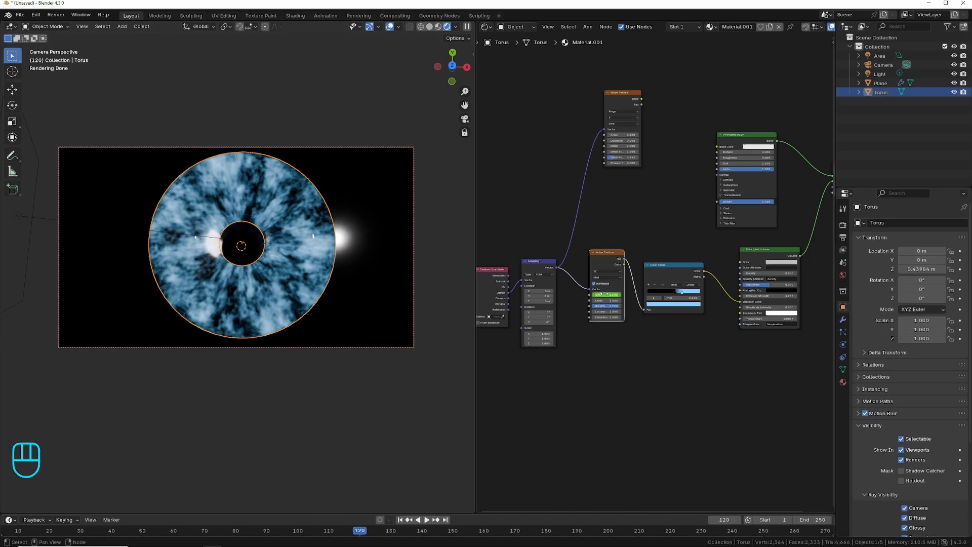
{"action": "mouse_move", "coordinate": [603, 295]}
{"action": "left_mouse_down"}
{"action": "mouse_move", "coordinate": [577, 295]}
{"action": "mouse_move", "coordinate": [605, 295]}
{"action": "left_mouse_up"}
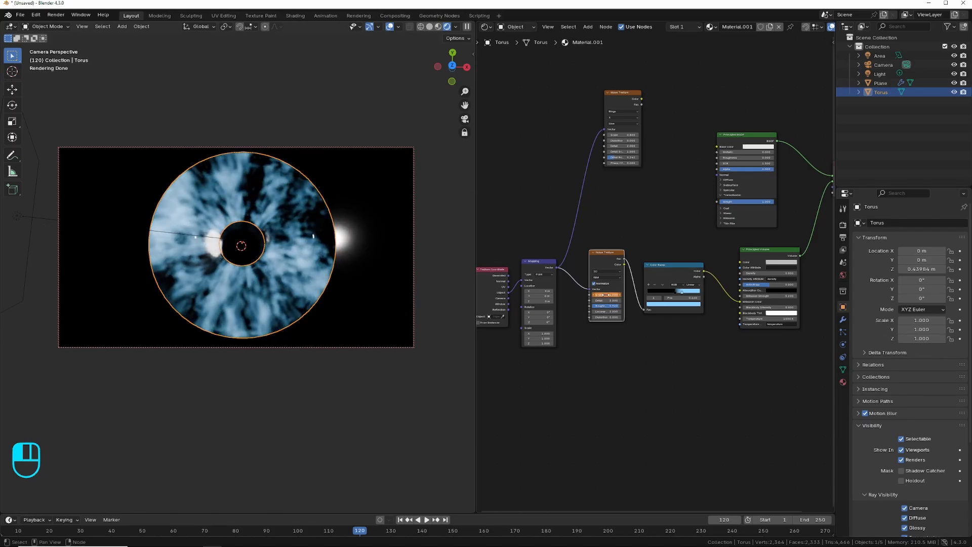
{"action": "right_click", "coordinate": [605, 295]}
{"action": "left_click", "coordinate": [580, 296]}
Set the animation's end frame to 120 and briefly play back the animated noise.
{"action": "left_click", "coordinate": [815, 521]}
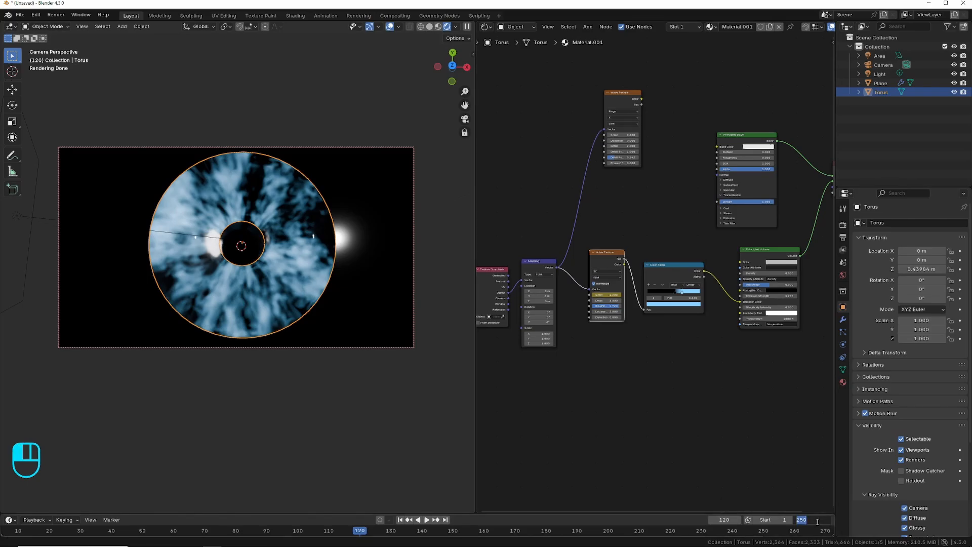
{"action": "type", "text": "12"}
{"action": "key", "text": "Return"}
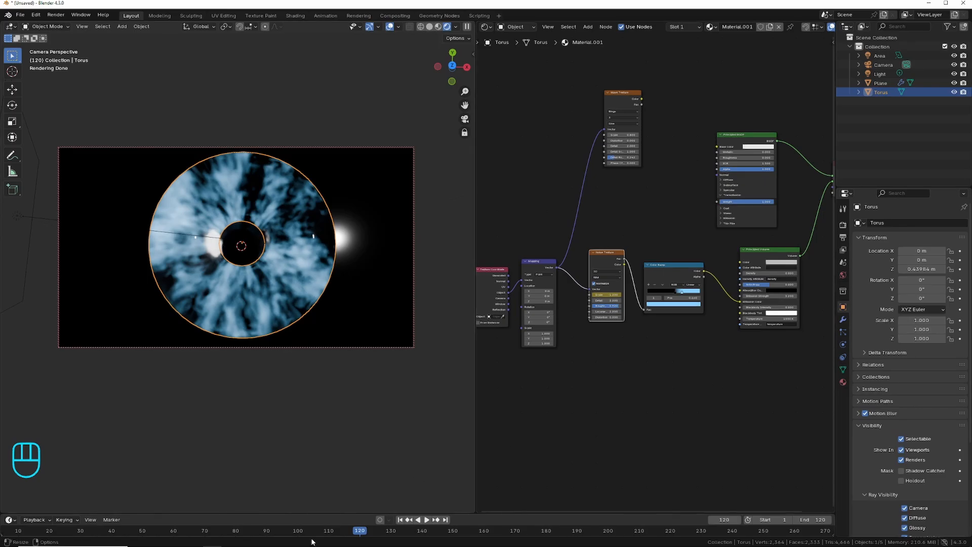
{"action": "left_click", "coordinate": [426, 520]}
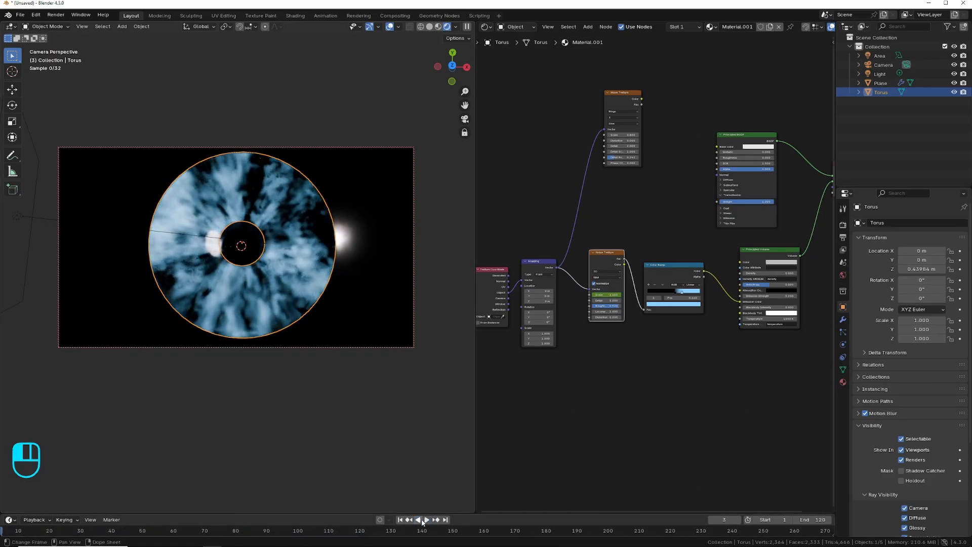
{"action": "left_click", "coordinate": [423, 519]}
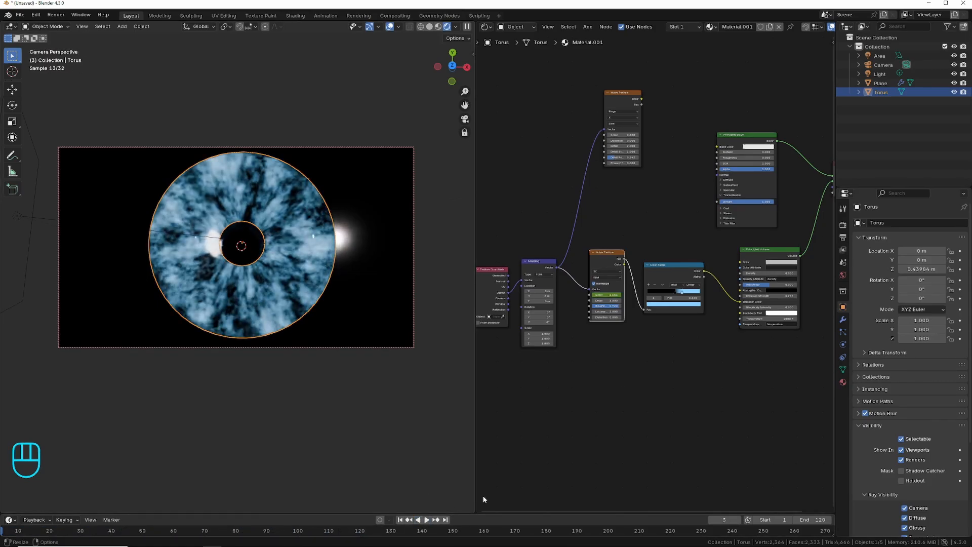
Select the plane to deselect the torus, and render a still image of frame 3.
{"action": "left_click", "coordinate": [387, 198]}
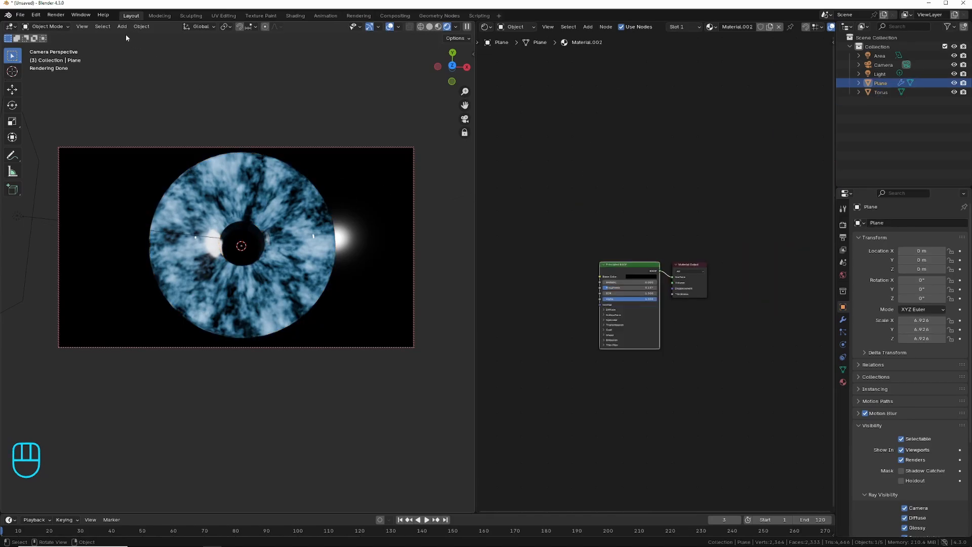
{"action": "left_click", "coordinate": [62, 16]}
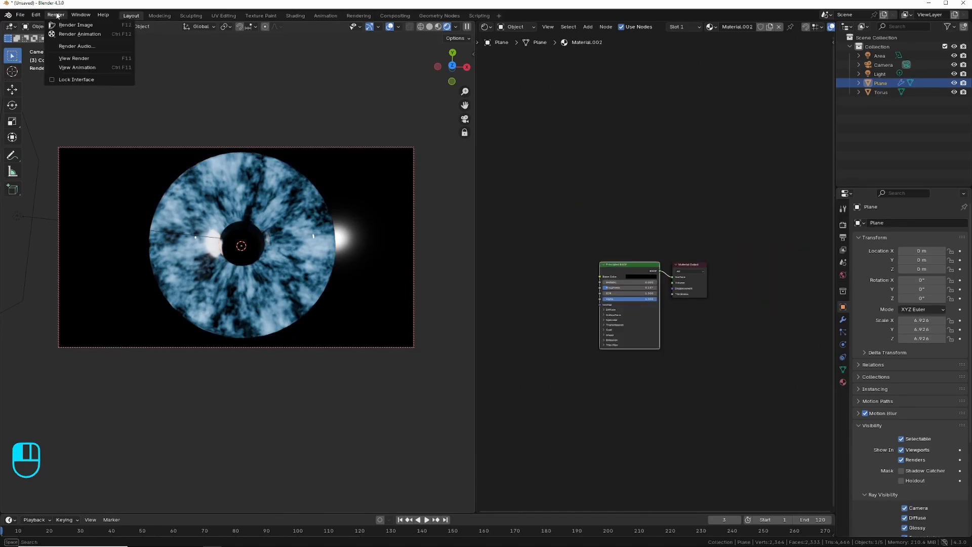
{"action": "left_click", "coordinate": [83, 26]}
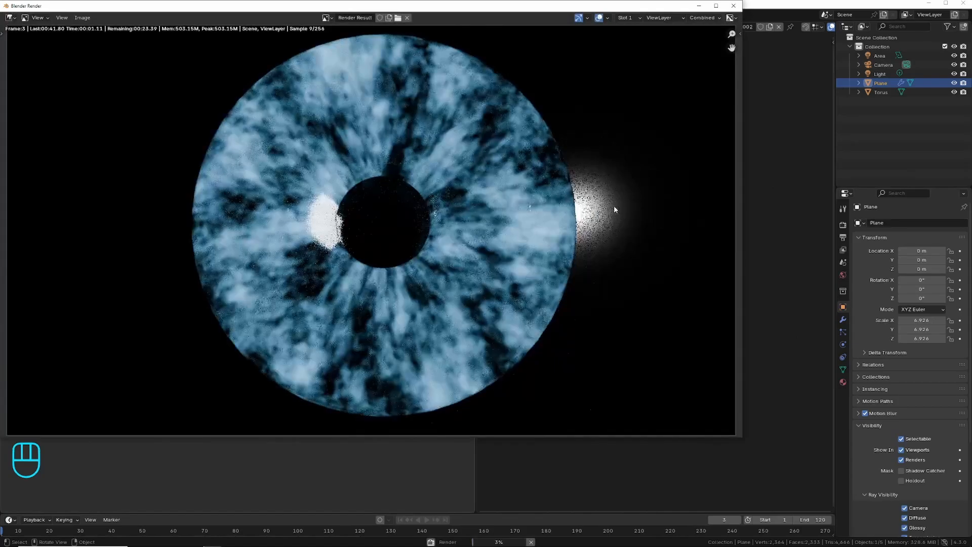